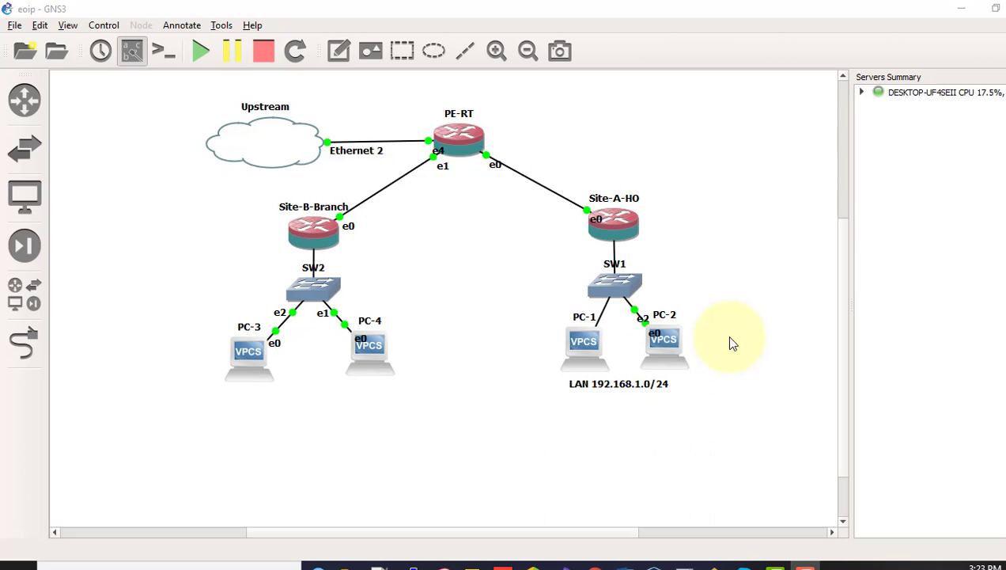
- Examine the EoIP tunnel diagram in Honeyview, including both offices' addressing, and compare it with the GNS3 topology
left_click(716, 567)
mouse_move(852, 127)
left_mouse_down()
mouse_move(785, 173)
mouse_move(822, 176)
left_mouse_up()
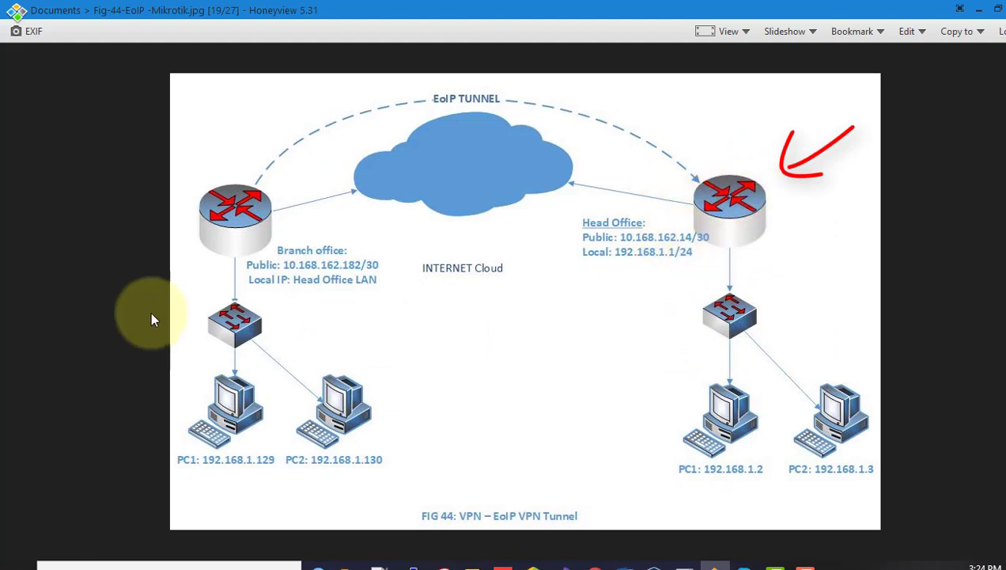
mouse_move(197, 89)
left_mouse_down()
mouse_move(225, 118)
mouse_move(235, 164)
left_mouse_up()
left_click_drag(190, 147, 235, 166)
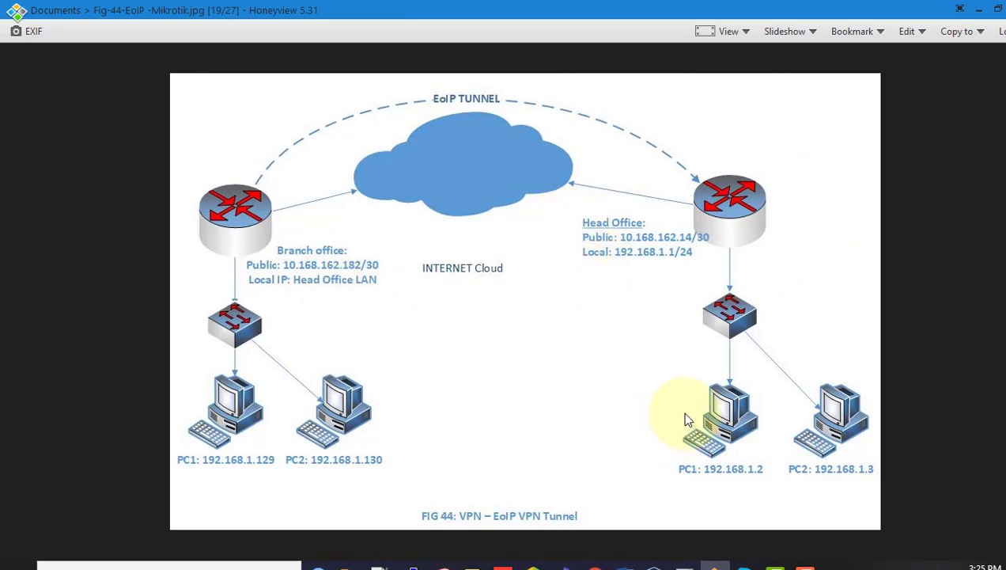
left_click(565, 566)
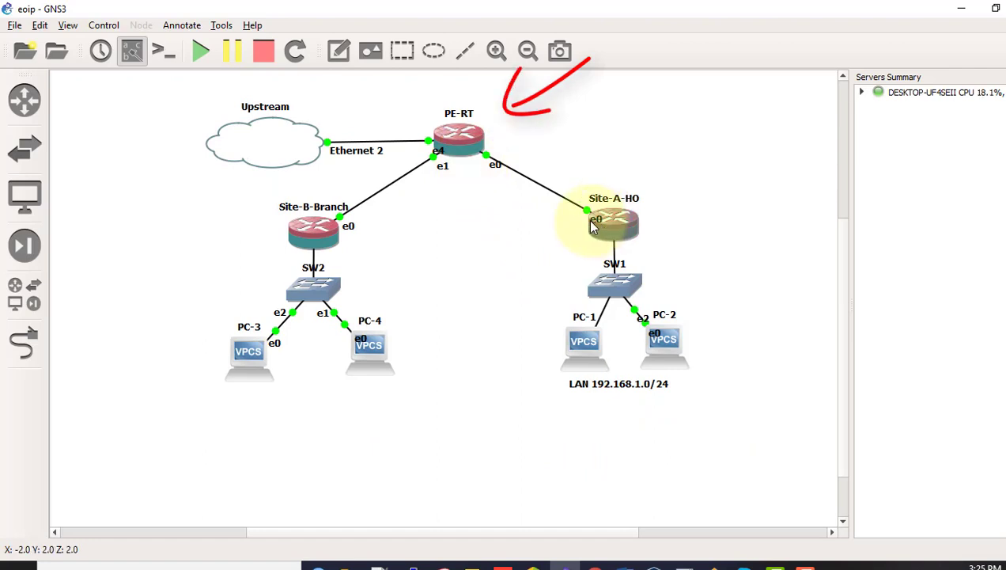
mouse_move(606, 229)
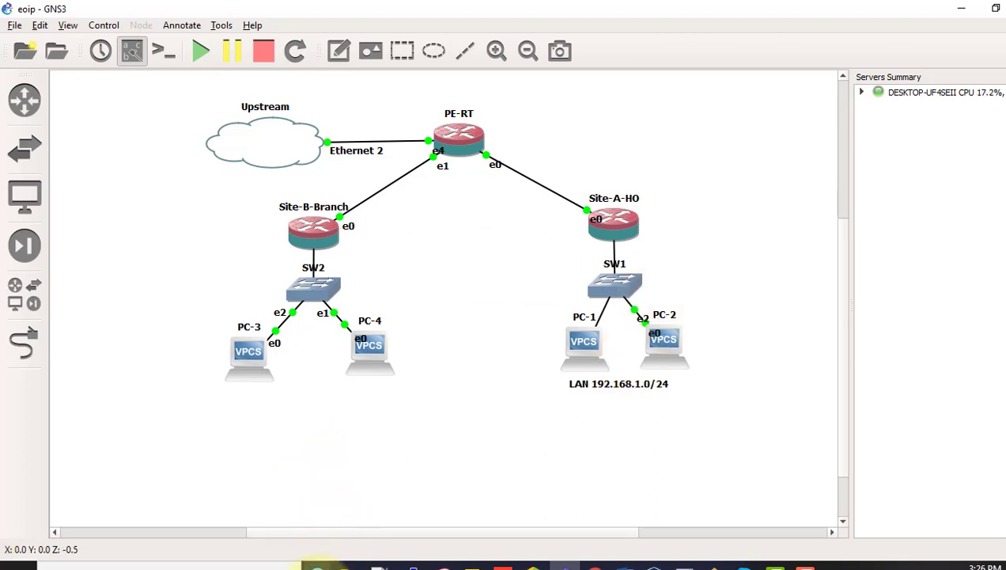
- Switch to the WinBox session of SiteA-HO-RT and inspect the WAN and LAN entries in its IP address list
mouse_move(317, 565)
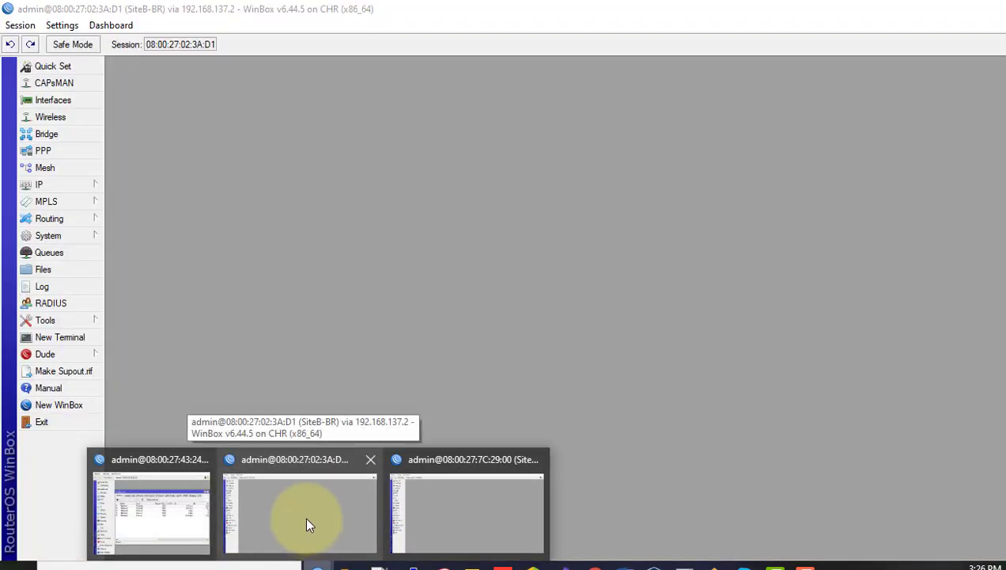
left_click(469, 500)
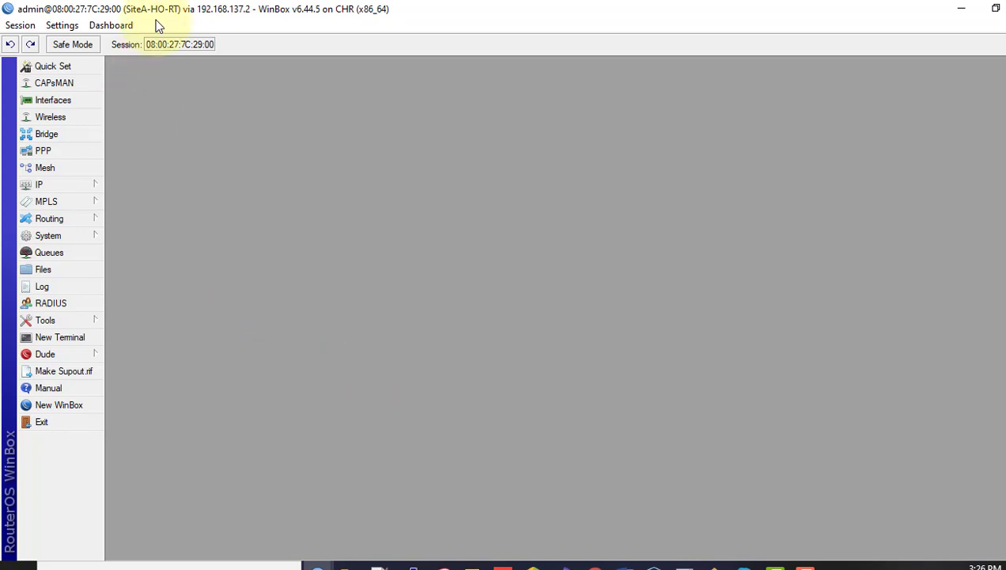
left_click(79, 187)
left_click(146, 179)
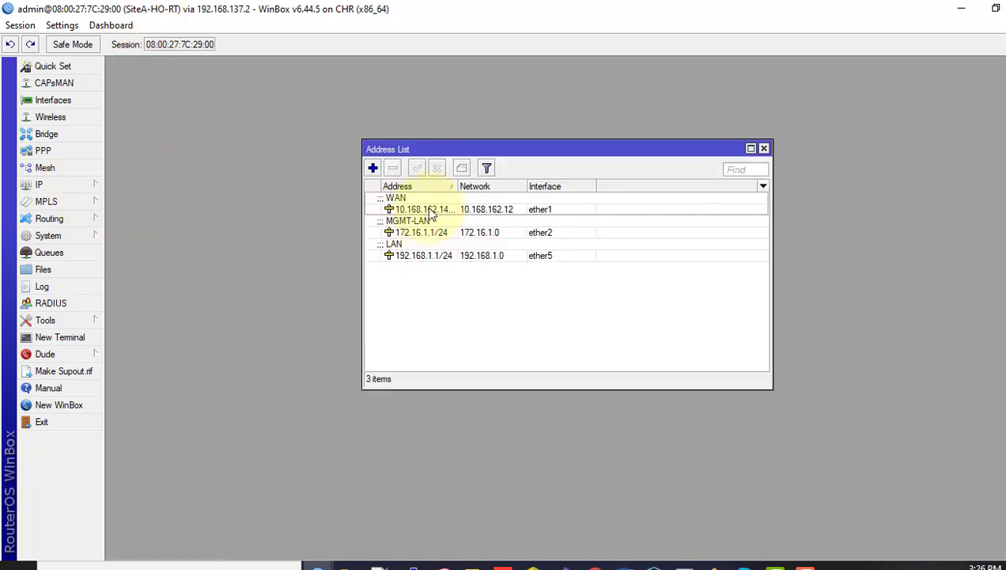
left_click(426, 208)
double_click(457, 187)
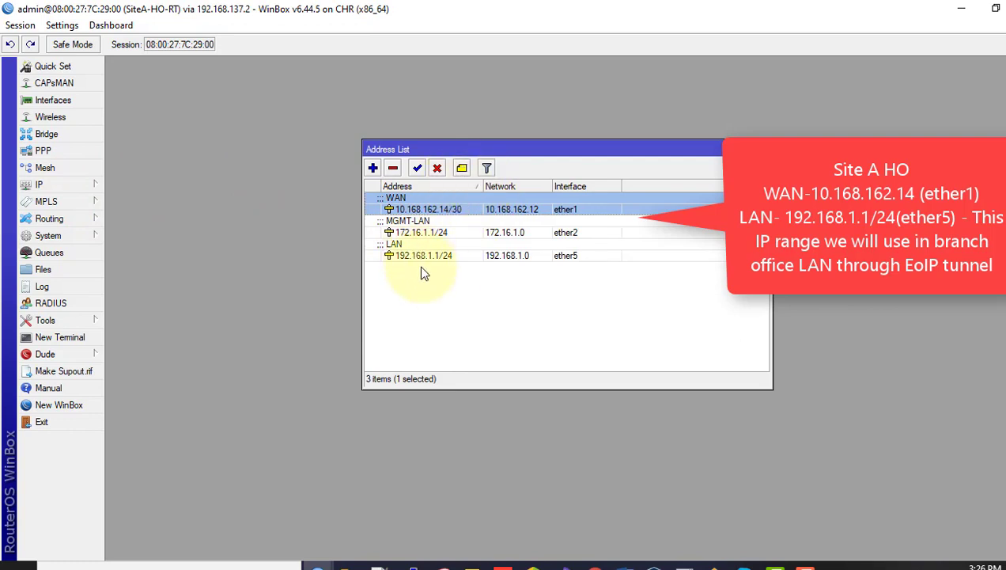
left_click(419, 256)
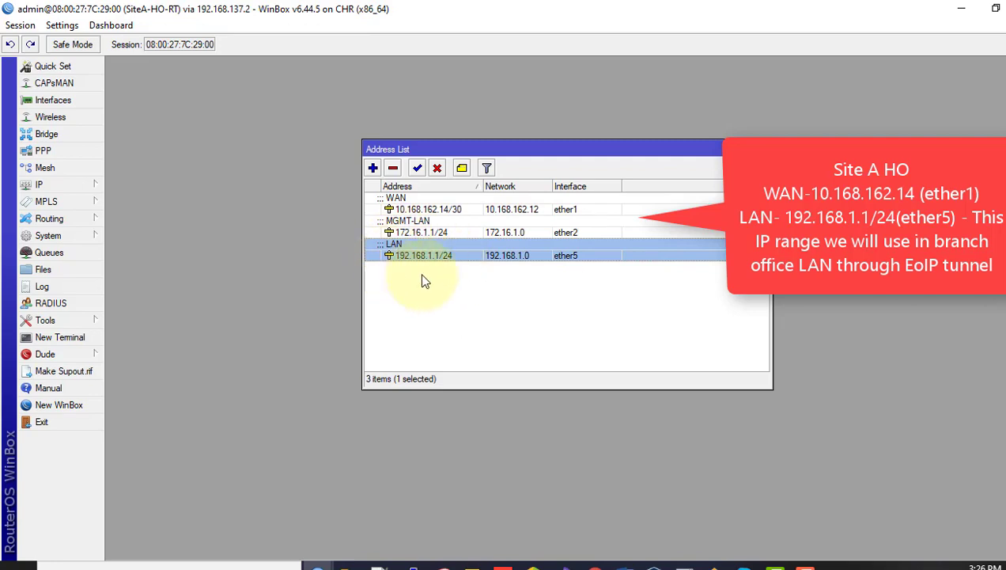
- Ping Site B's WAN address 10.168.162.182 from a terminal on the Site A router, stop the ping and close the terminal
left_click(60, 339)
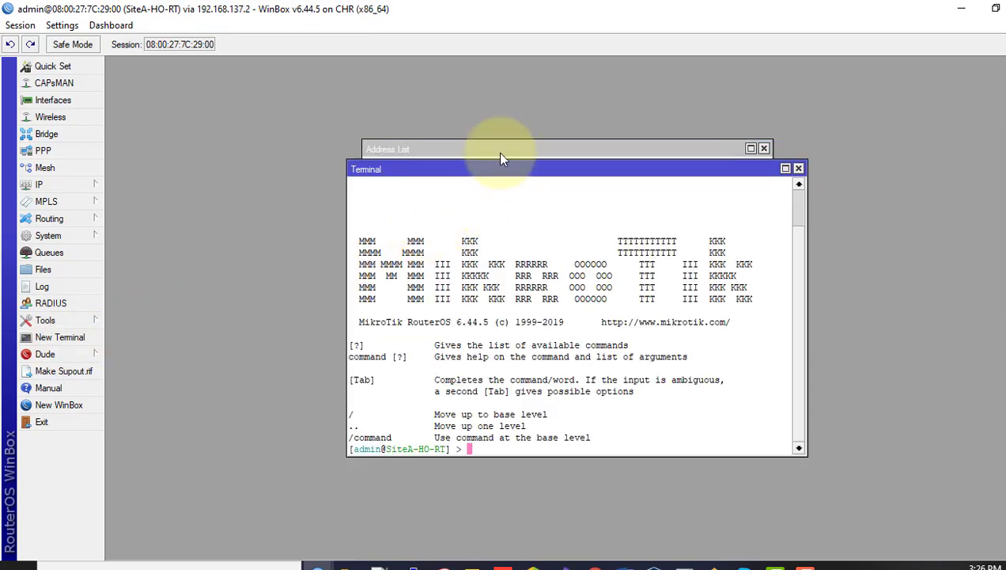
left_click_drag(496, 151, 294, 81)
left_click_drag(633, 168, 746, 150)
type("ping")
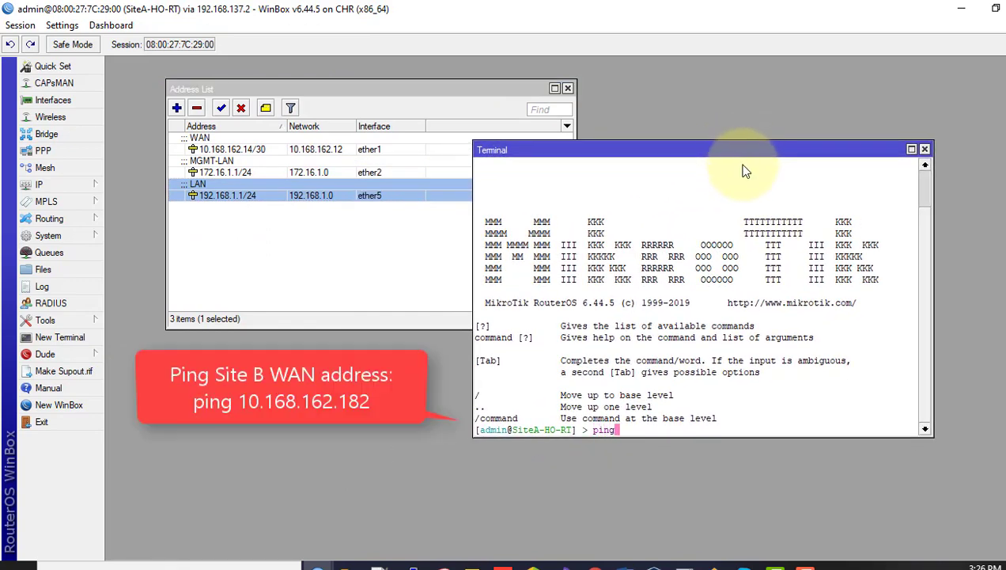
type(" 10.168.162.182")
key("Return")
key("ctrl+c")
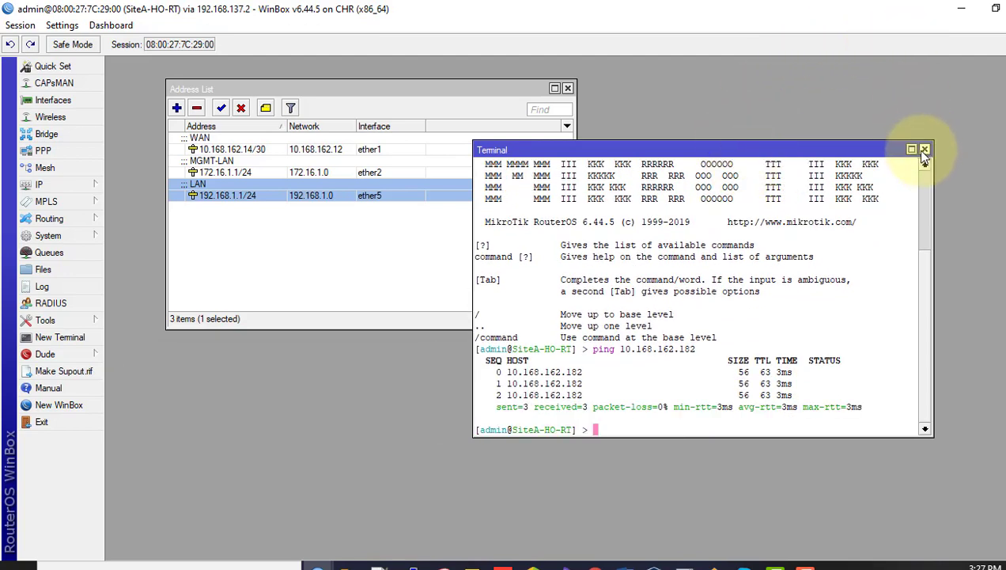
left_click(923, 149)
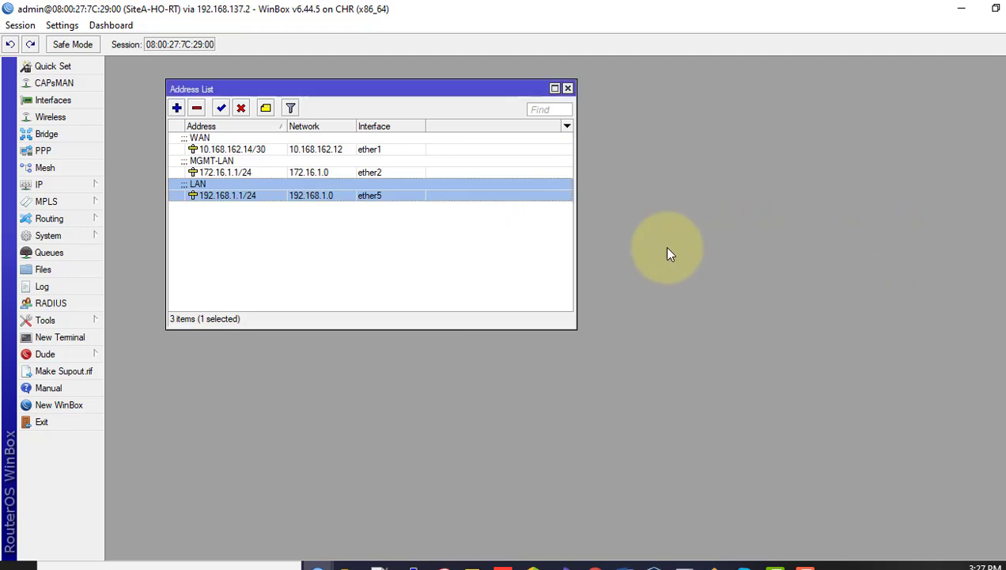
- Add an EoIP tunnel interface on the Site A router and name it To-SiteB-T501
left_click(76, 103)
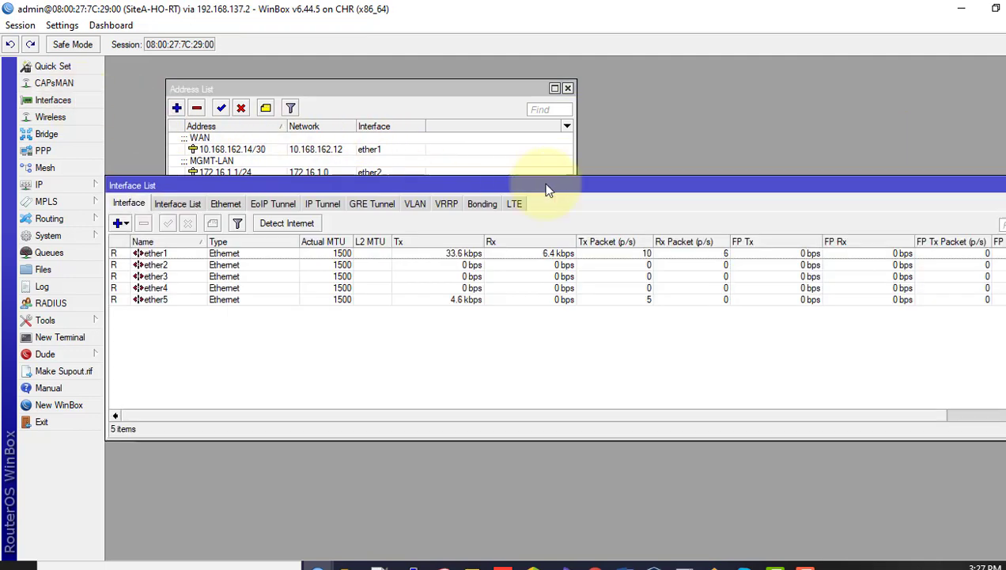
left_click(273, 204)
left_click(117, 223)
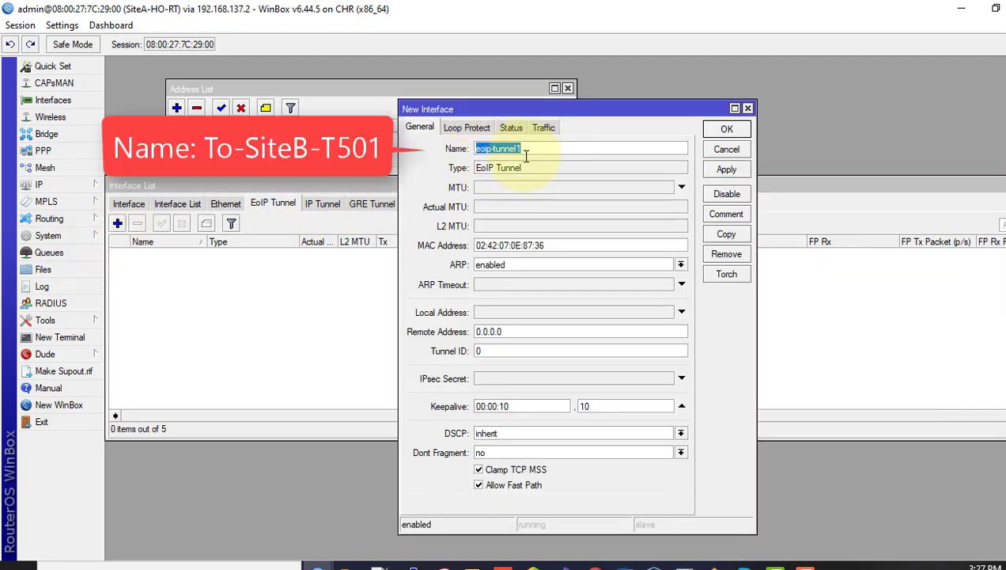
type("To-S")
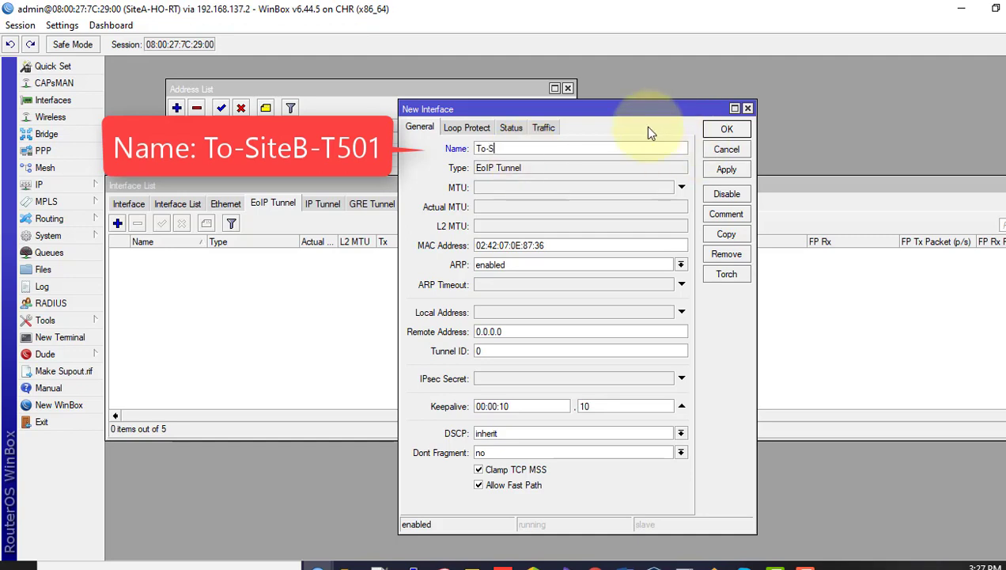
type("iteB-T501")
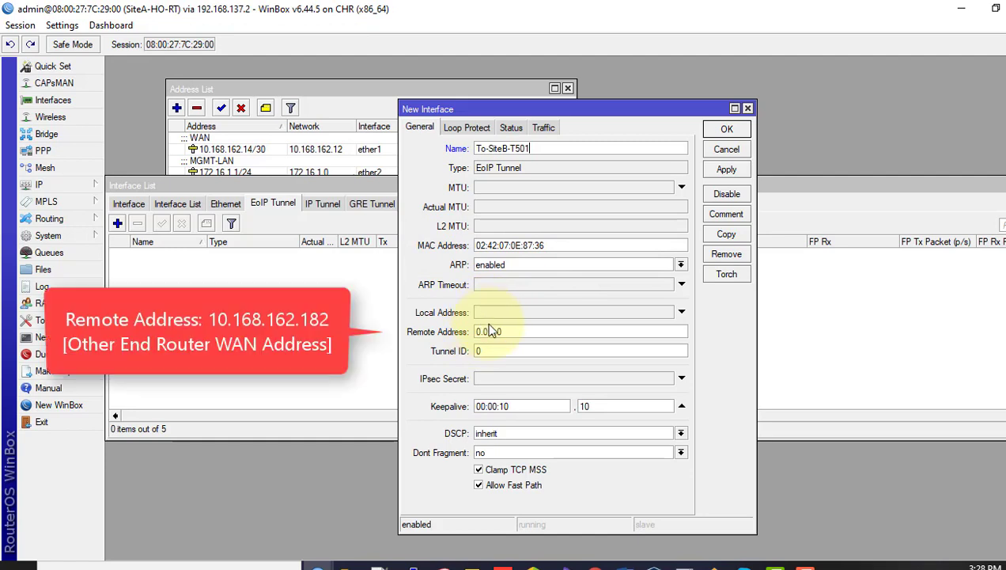
- Check the branch router's public address in the network diagram and set the tunnel's remote address to 10.168.162.182
left_click_drag(507, 331, 440, 332)
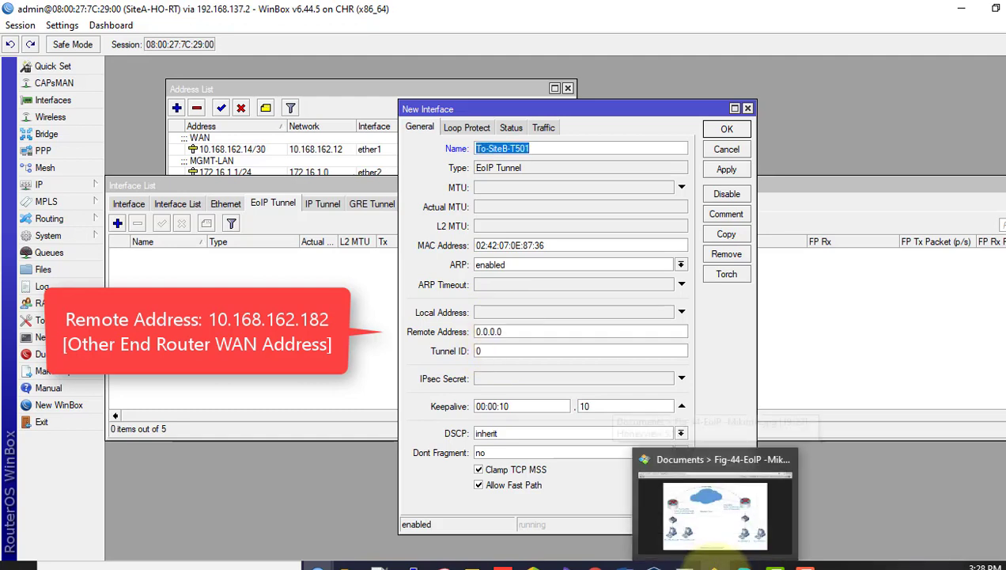
left_click(715, 563)
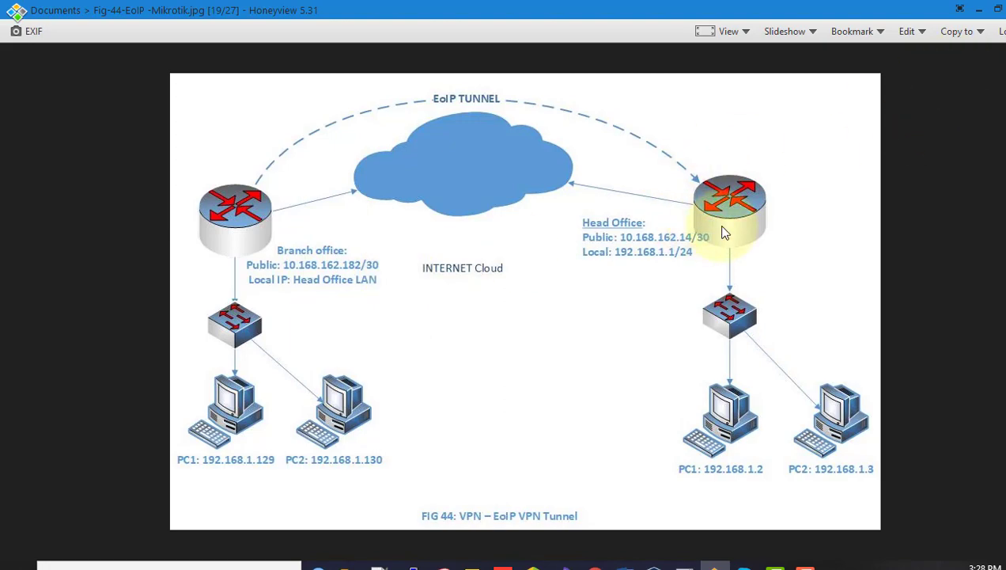
left_click(980, 9)
double_click(505, 353)
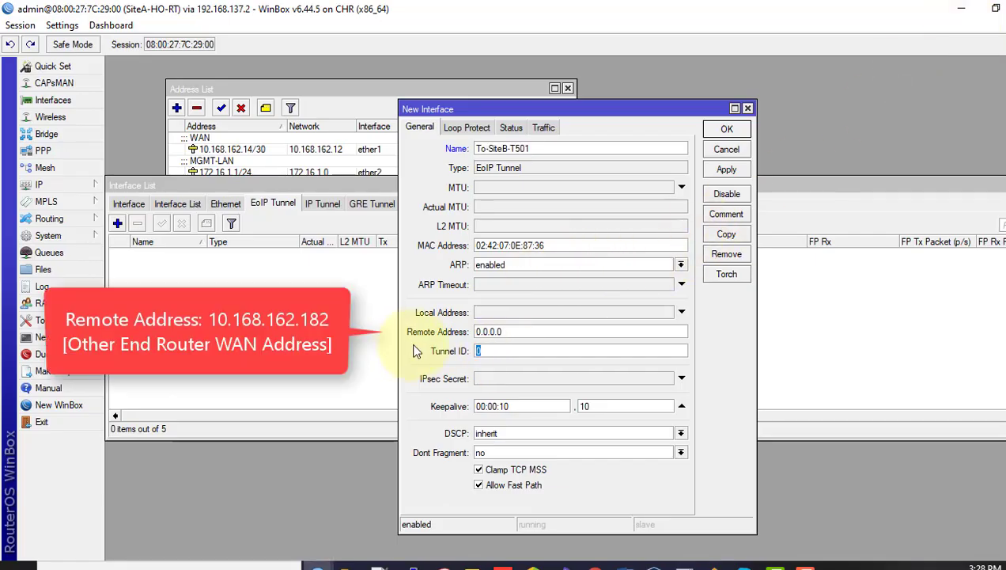
left_click_drag(529, 330, 433, 330)
type("10.168.162.182")
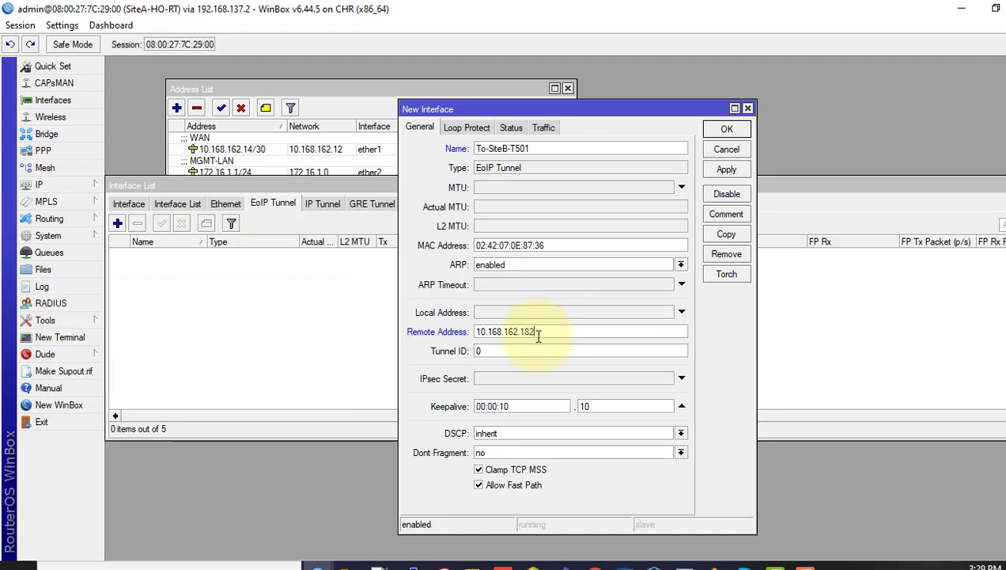
- Set the tunnel ID to 501, save the Site A tunnel and show the list of all interfaces
key("Tab")
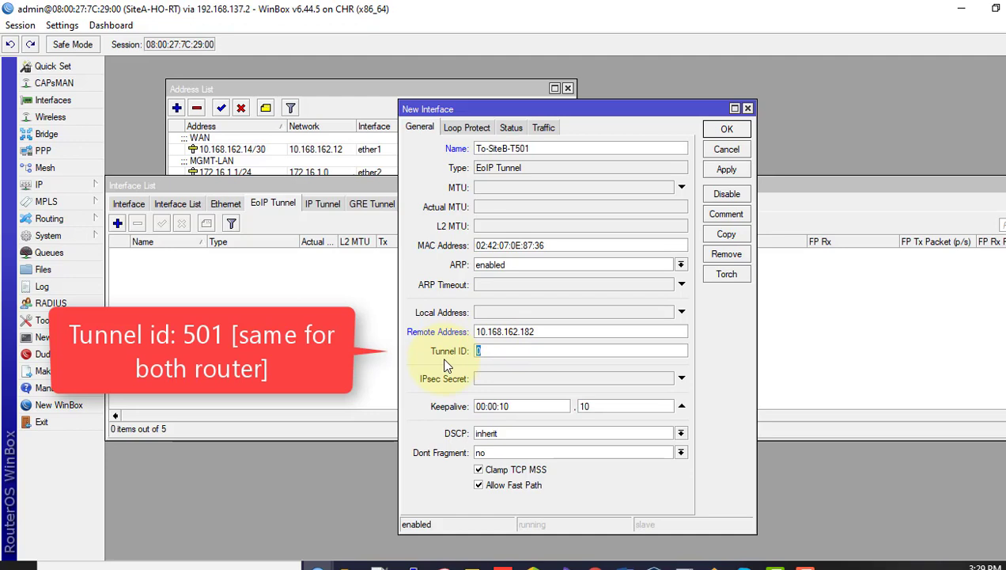
type("501")
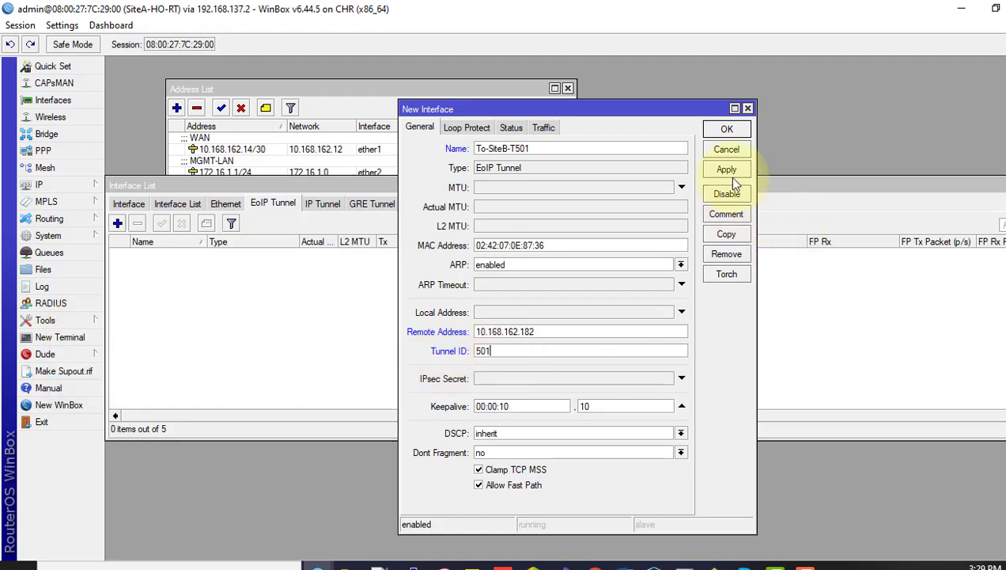
left_click(727, 171)
left_click(727, 129)
left_click(129, 204)
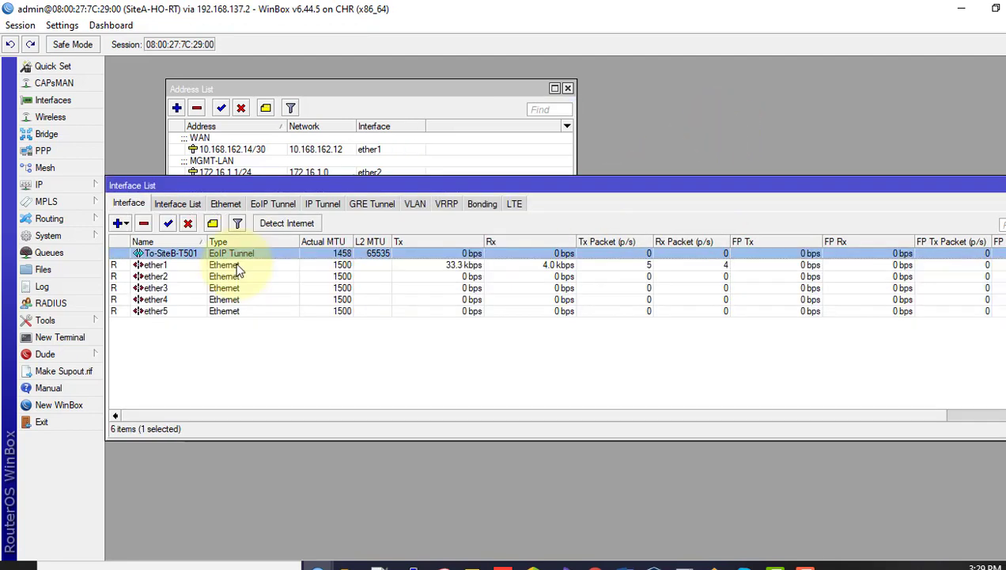
- Switch to the WinBox session of the SiteB-BR router and view its IP address list
mouse_move(317, 565)
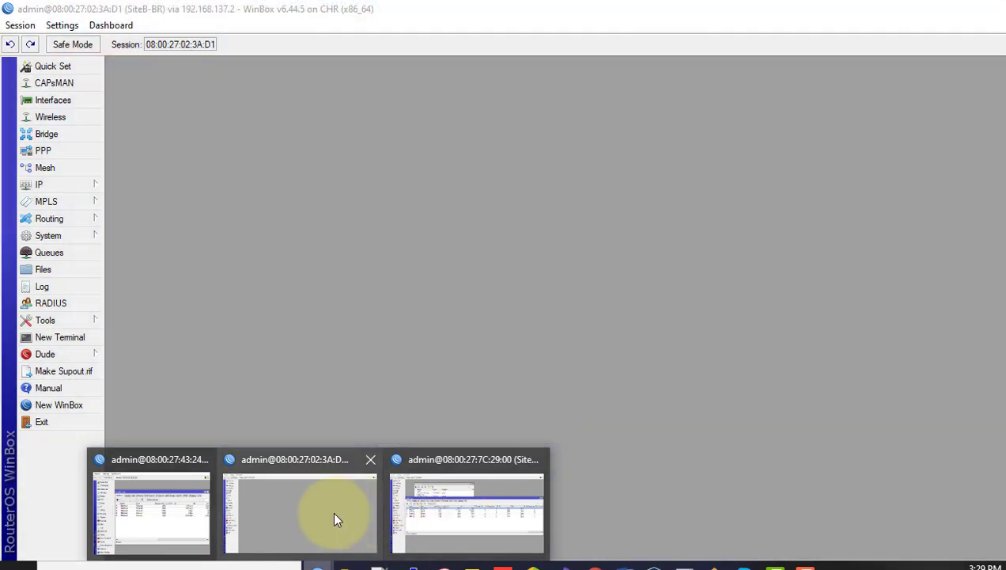
left_click(331, 513)
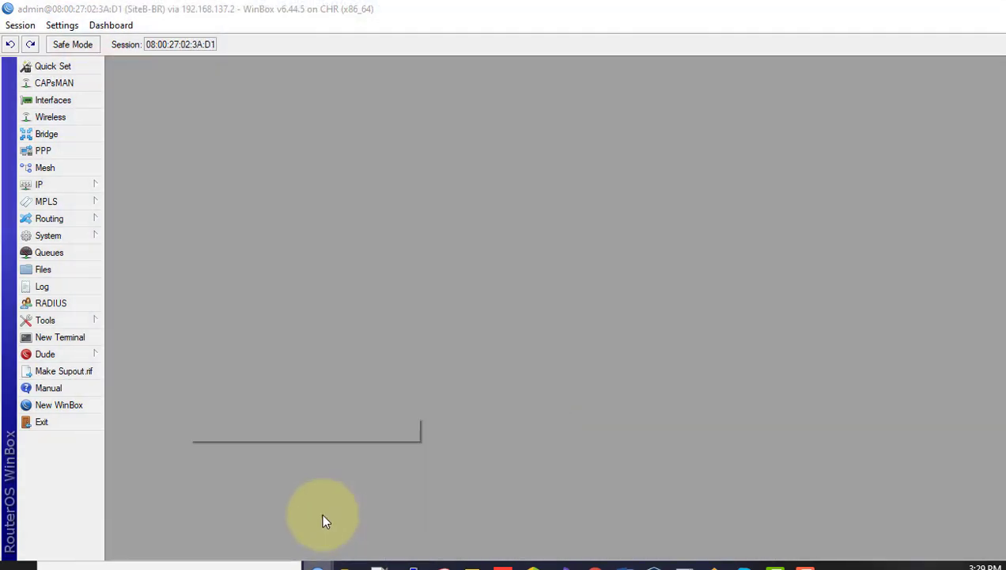
left_click(78, 184)
left_click(130, 185)
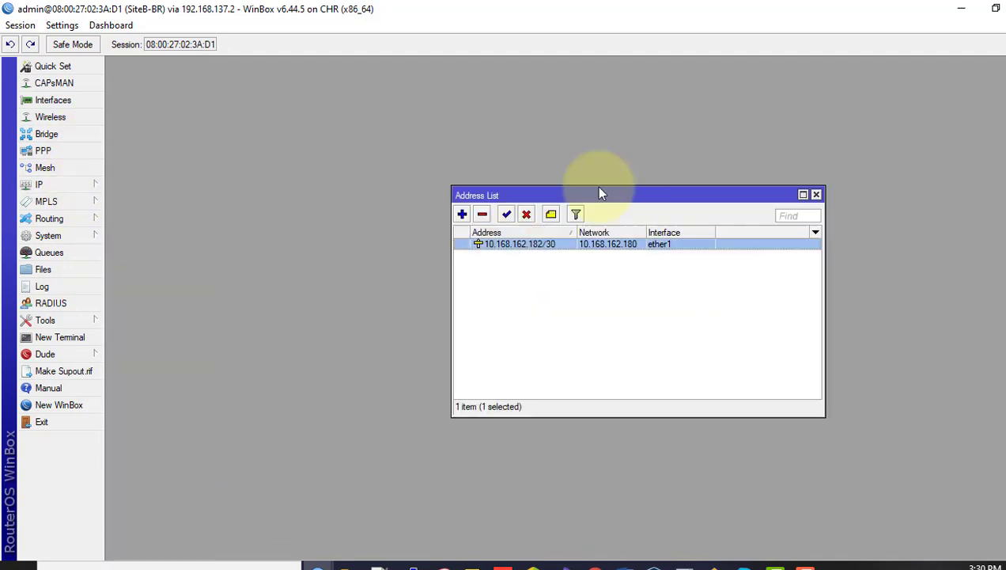
- Add an EoIP tunnel interface on the Site B router and name it To-SiteA-T501
left_click(69, 100)
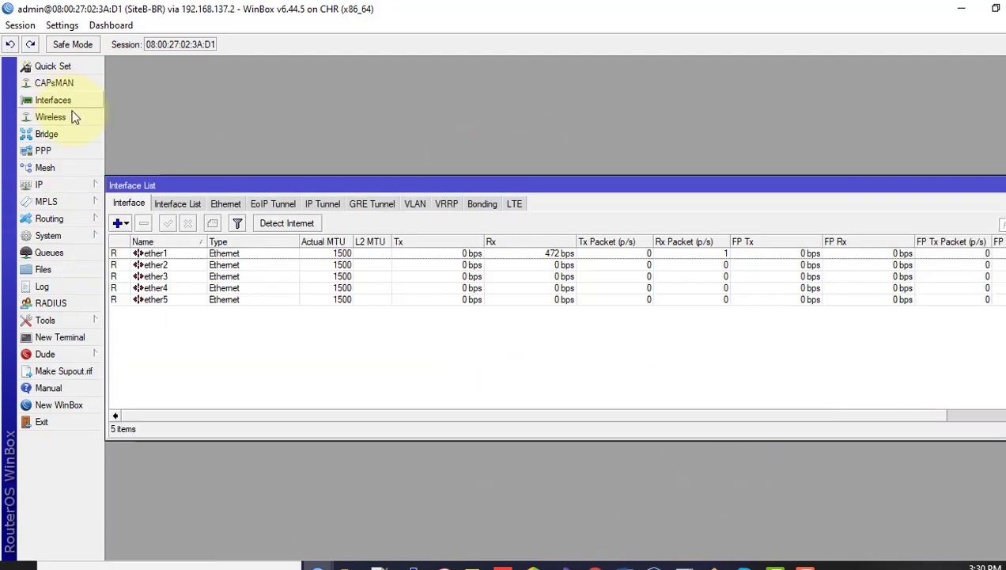
left_click(278, 204)
left_click(117, 223)
type("To-SiteA-T501")
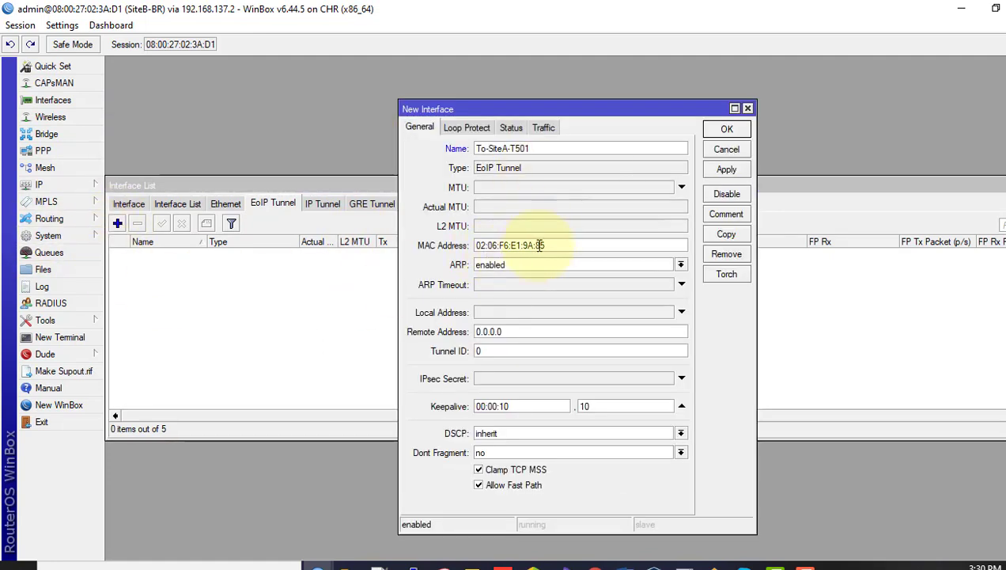
double_click(501, 247)
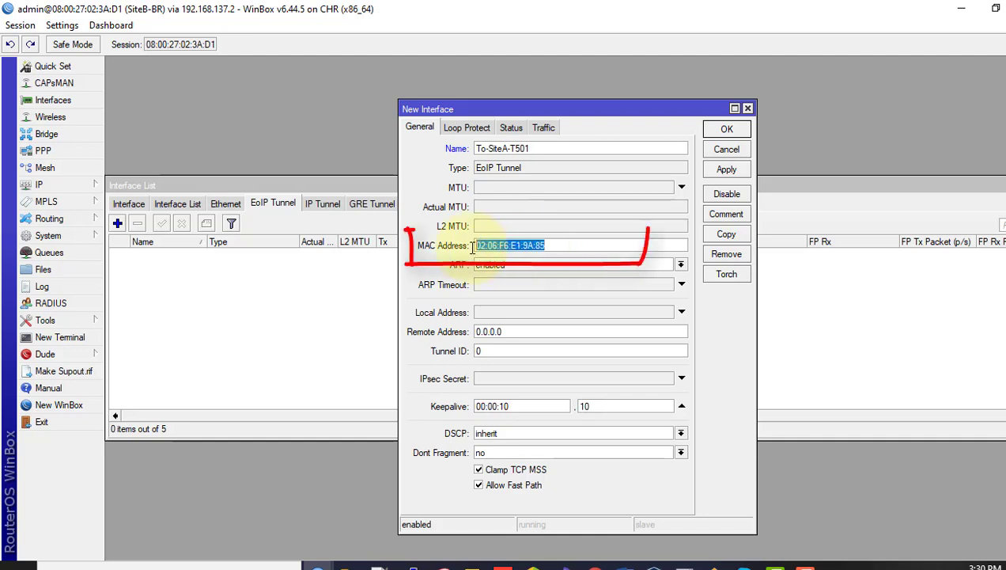
- Check the head office public address in the network diagram and set the tunnel's remote address to 10.168.162.14
double_click(511, 330)
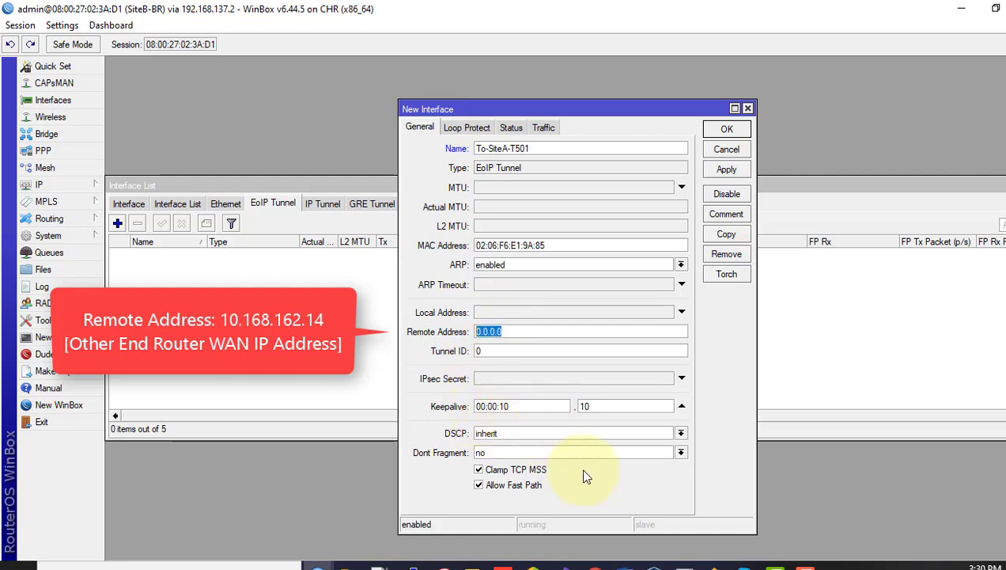
left_click(716, 563)
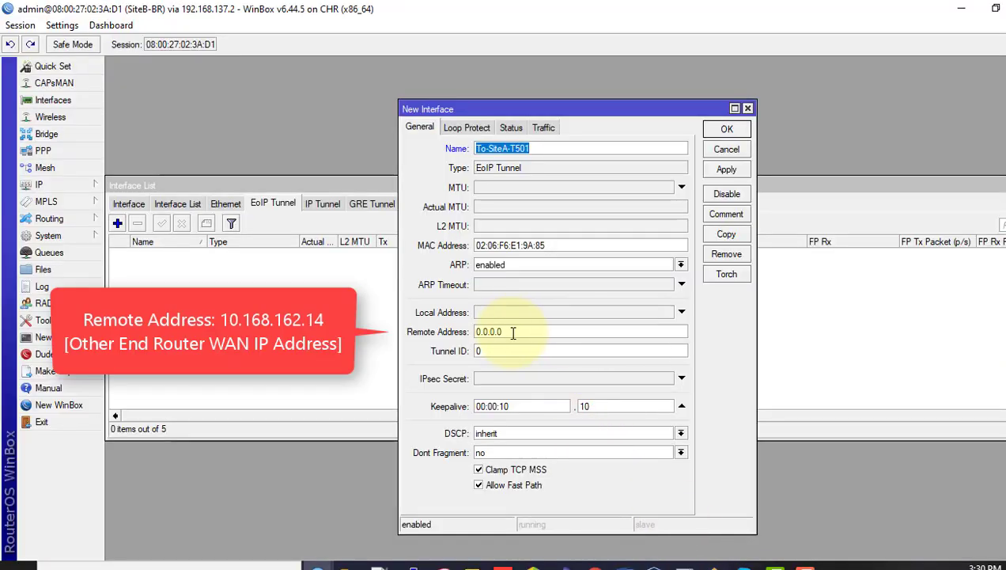
double_click(512, 332)
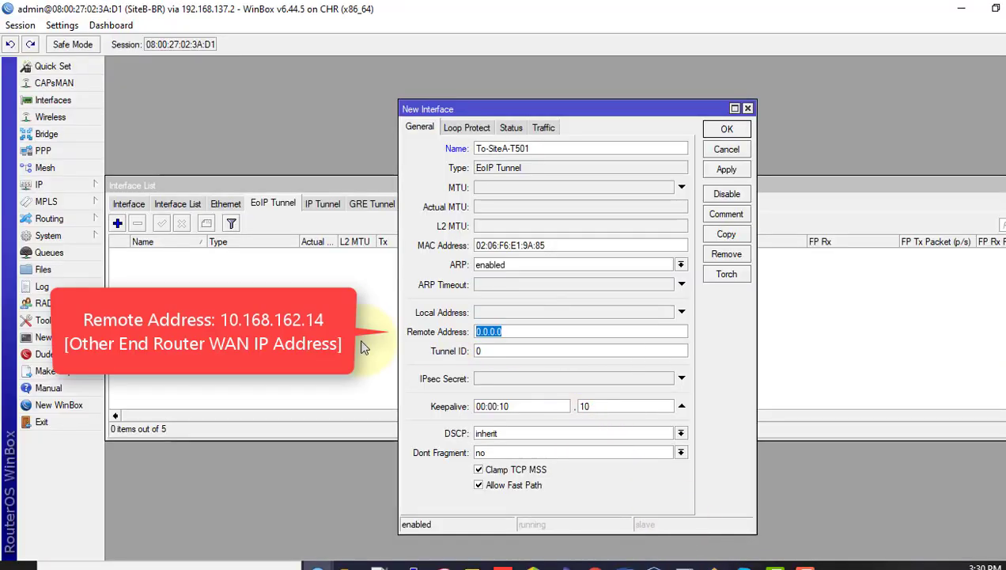
type("10")
- Set the Site B tunnel's ID to 501, save the tunnel and show the list of all interfaces
key("Tab")
key("BackSpace")
type("501")
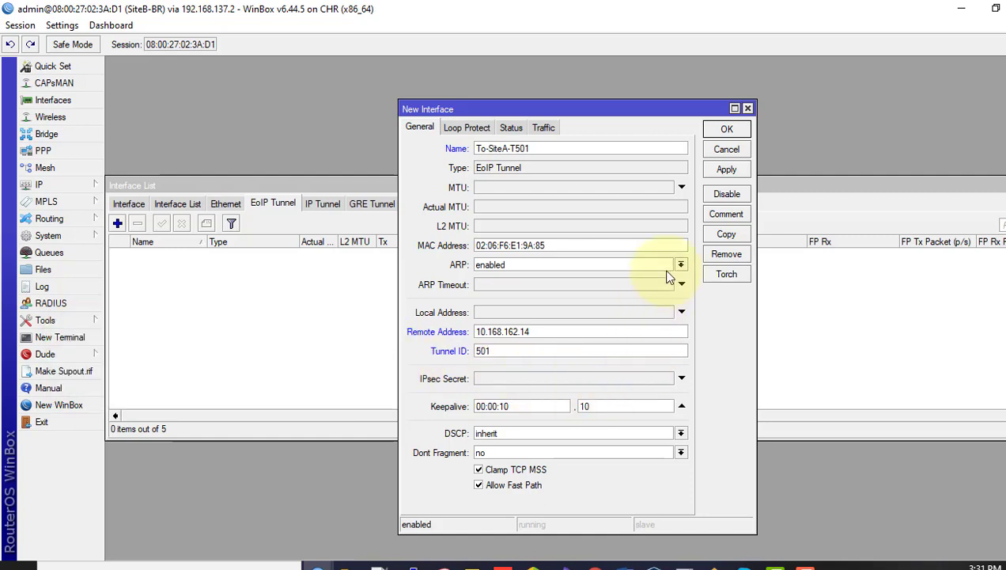
left_click(725, 169)
left_click(720, 131)
left_click(128, 203)
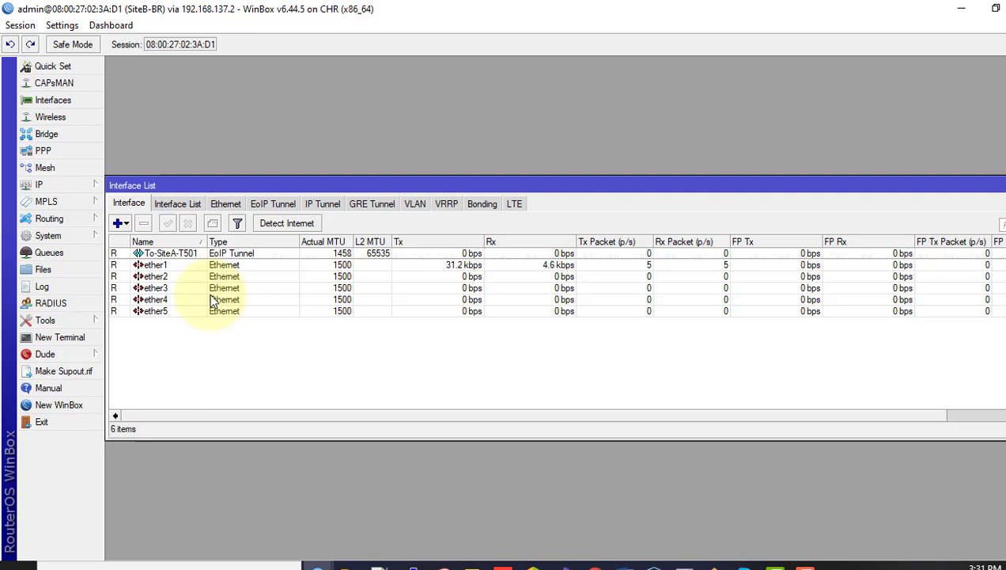
- Show the IP neighbor list on the Site B router to check for the head office router
left_click(89, 187)
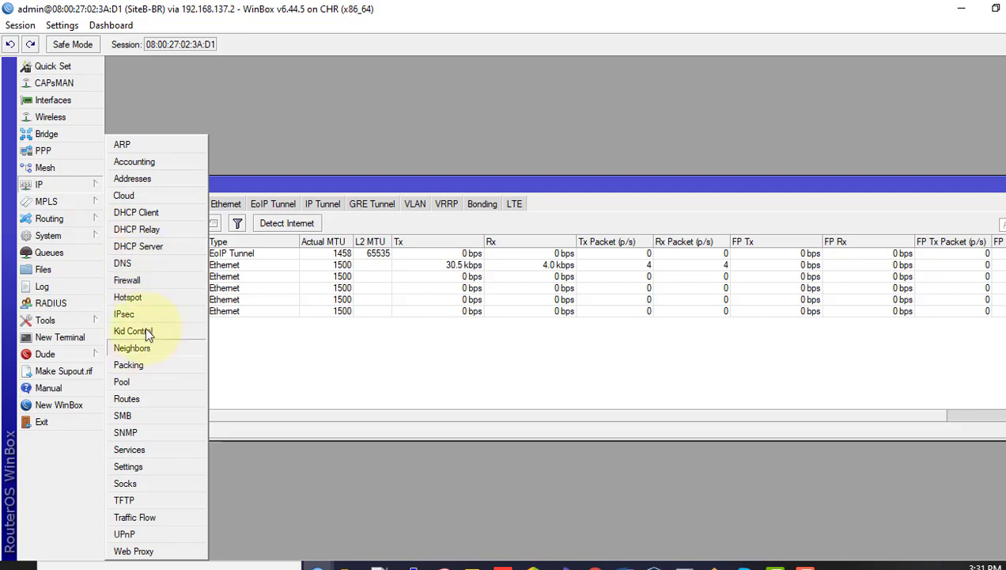
left_click(132, 347)
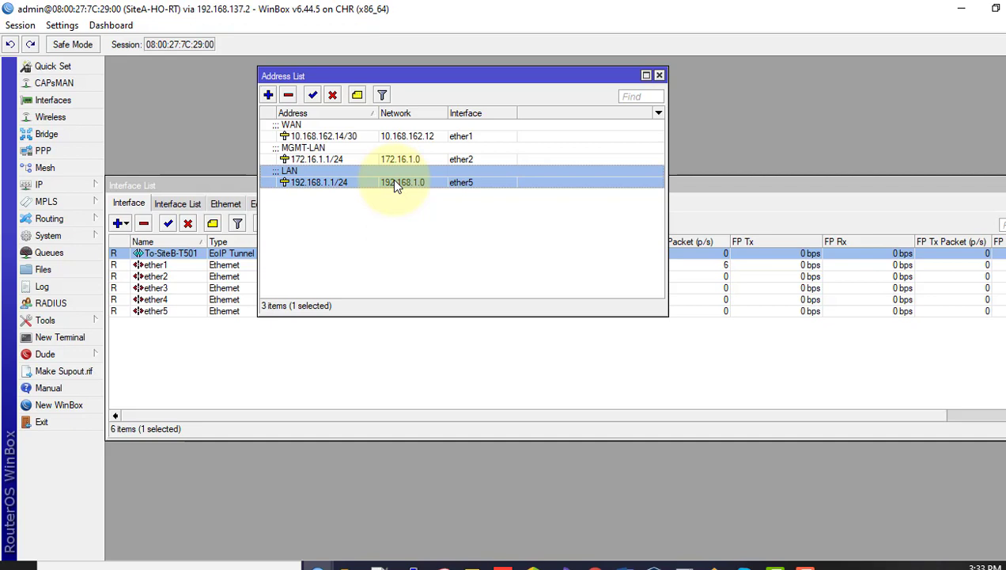
- Create a bridge named bridge-eoip on the Site A head office router
left_click(73, 136)
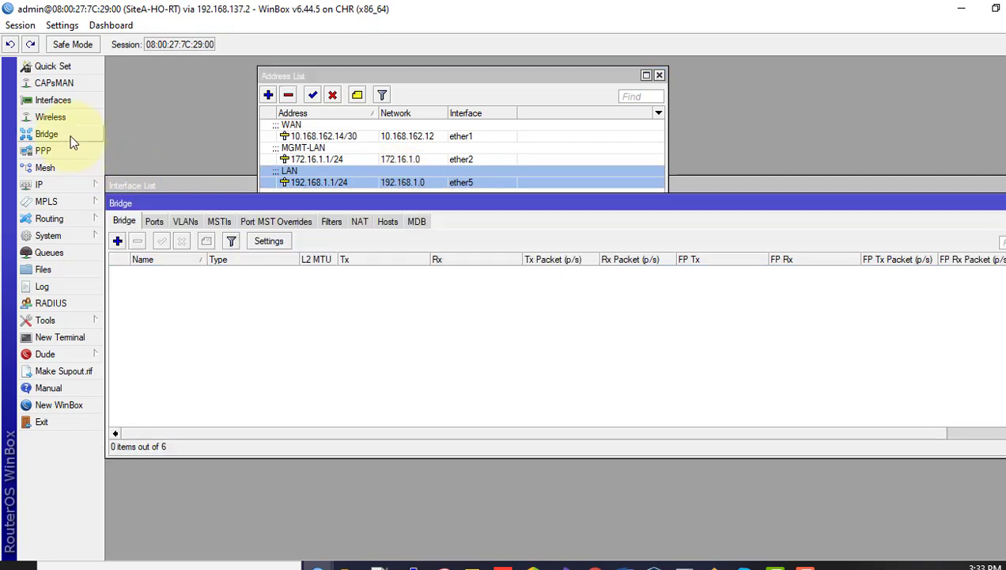
left_click(117, 240)
left_click(544, 174)
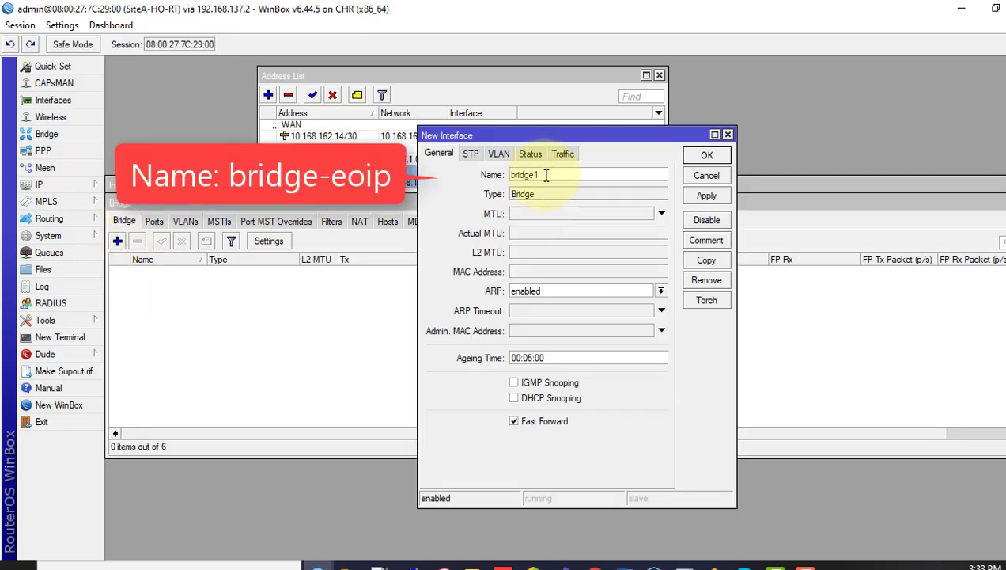
type("-eoip")
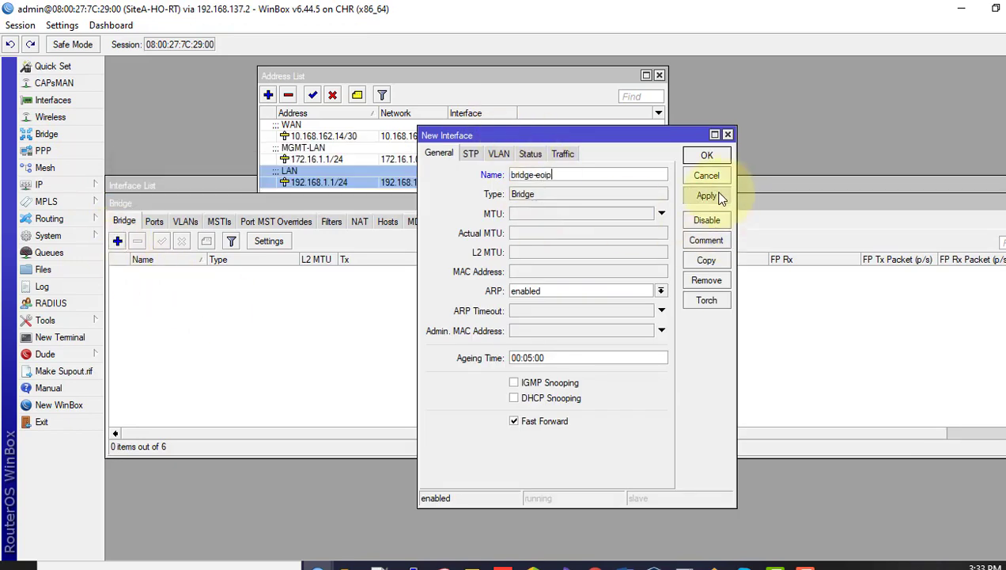
left_click(707, 195)
left_click(706, 156)
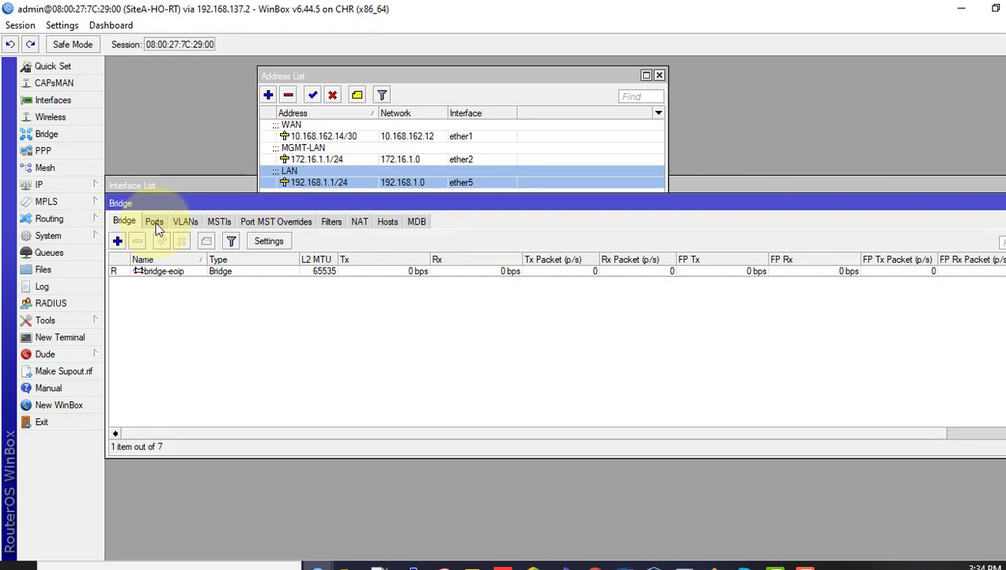
- Add ether5 as a member port of bridge-eoip on the Site A router
left_click(154, 222)
left_click(118, 241)
left_click(553, 239)
left_click(494, 321)
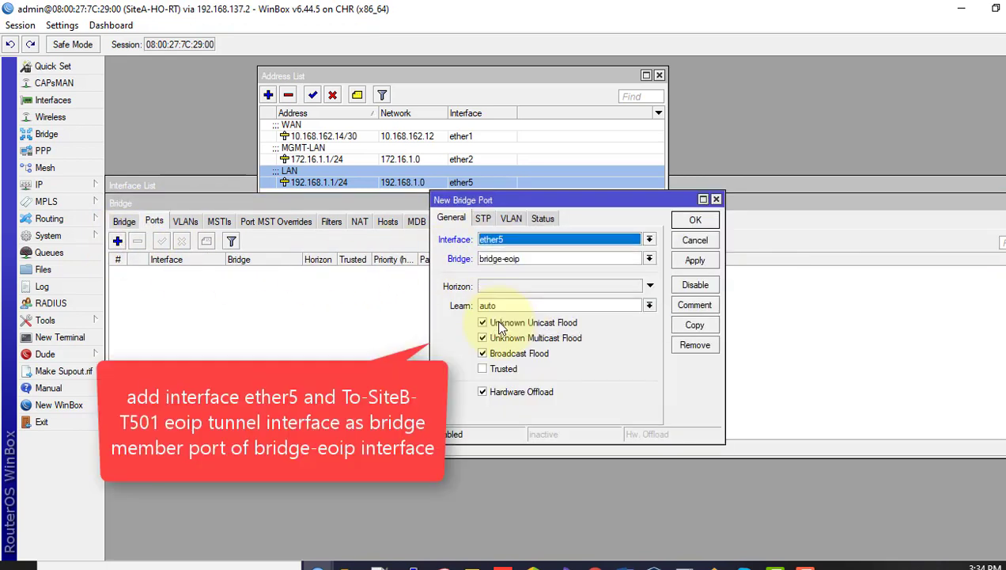
left_click(689, 258)
left_click(674, 221)
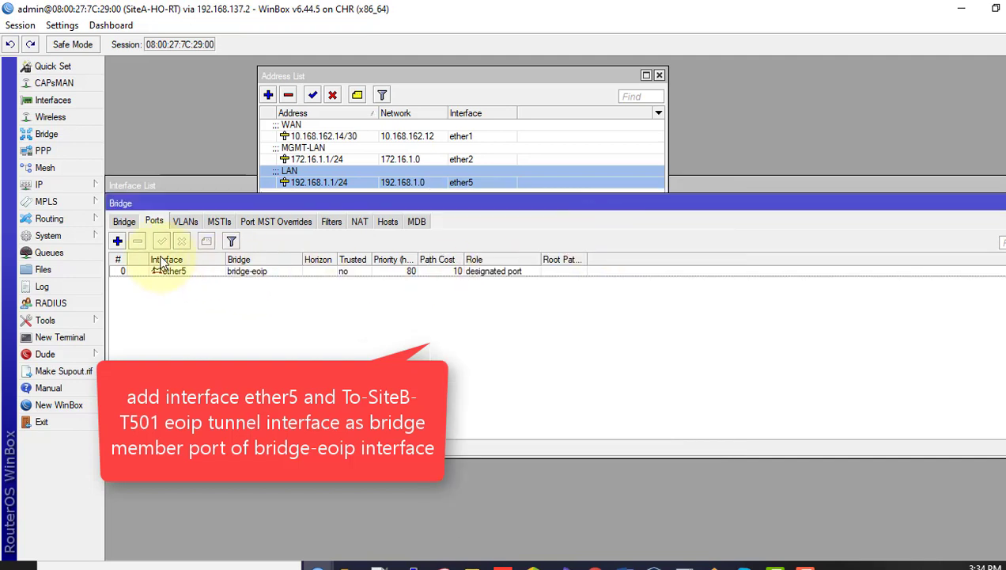
- Add the To-SiteB-T501 tunnel as a port of bridge-eoip and review the interface flags in the Site A interface list
left_click(117, 240)
left_click(532, 241)
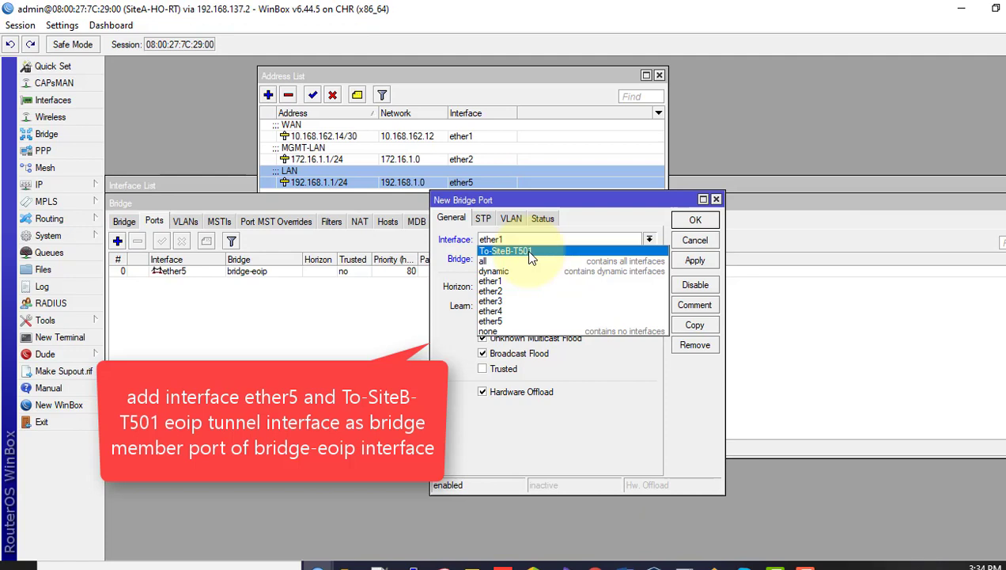
left_click(528, 252)
left_click(682, 261)
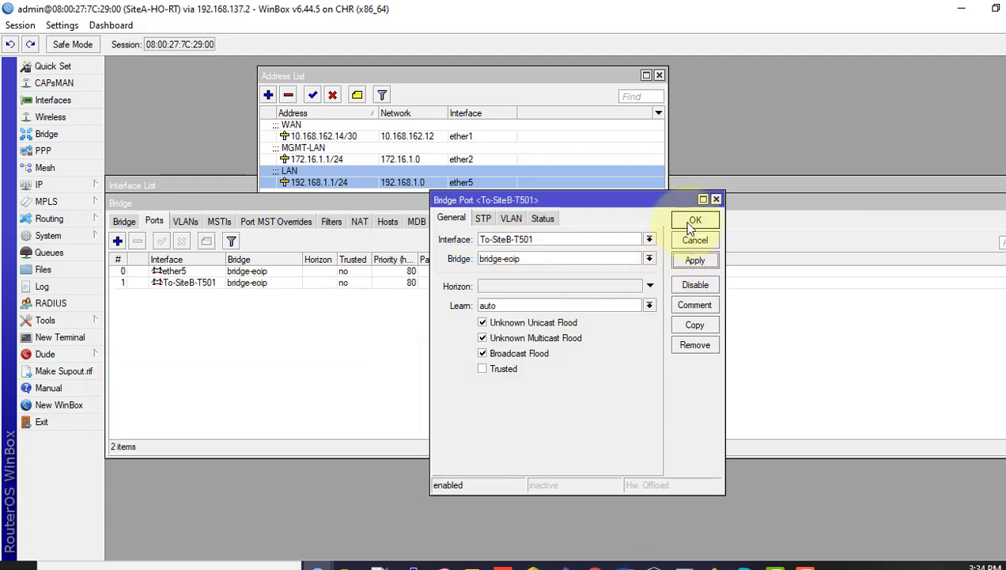
left_click(693, 222)
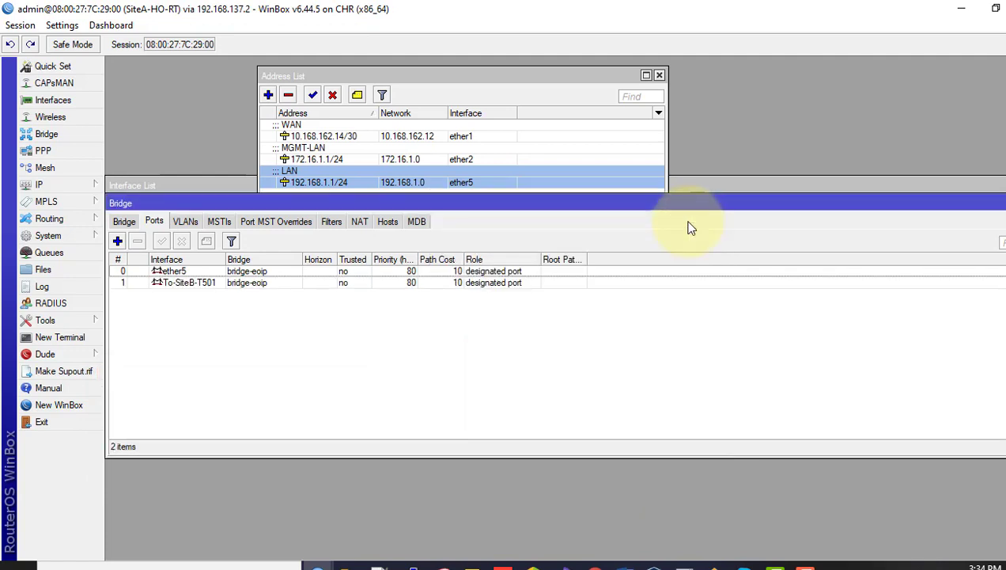
left_click(190, 187)
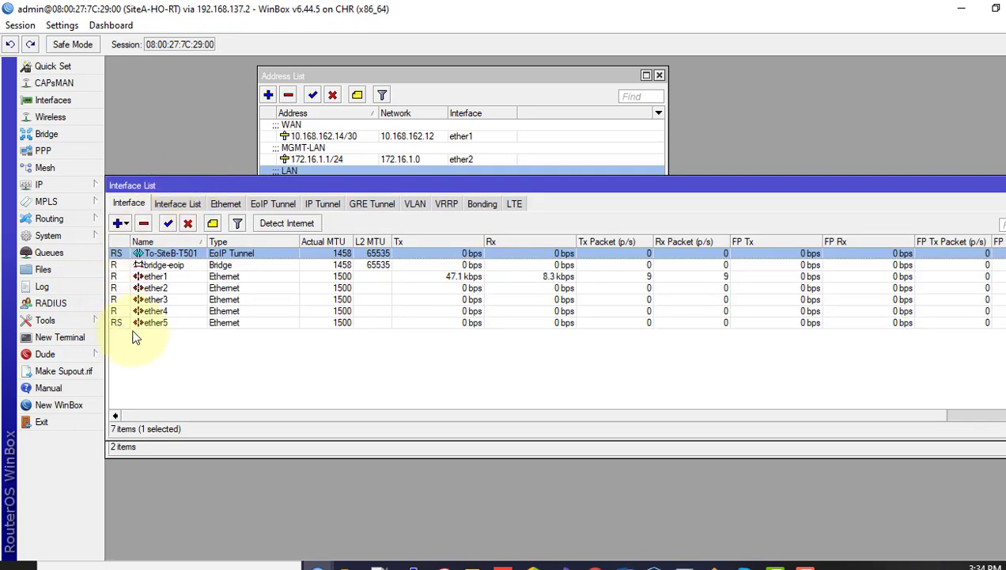
left_click_drag(204, 241, 231, 242)
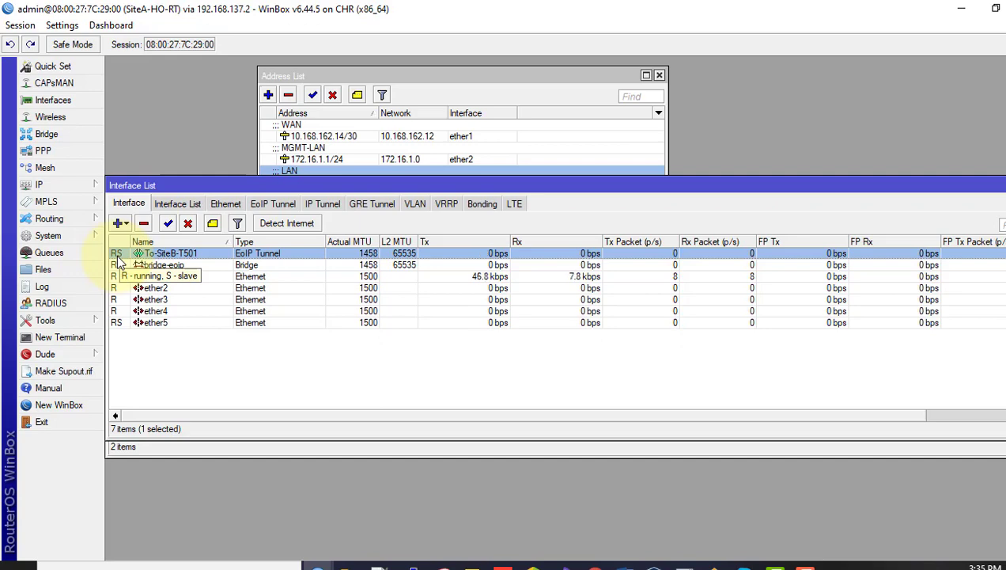
- Switch to the SiteB-BR WinBox session and create a bridge named bridge-eoip
left_click(317, 567)
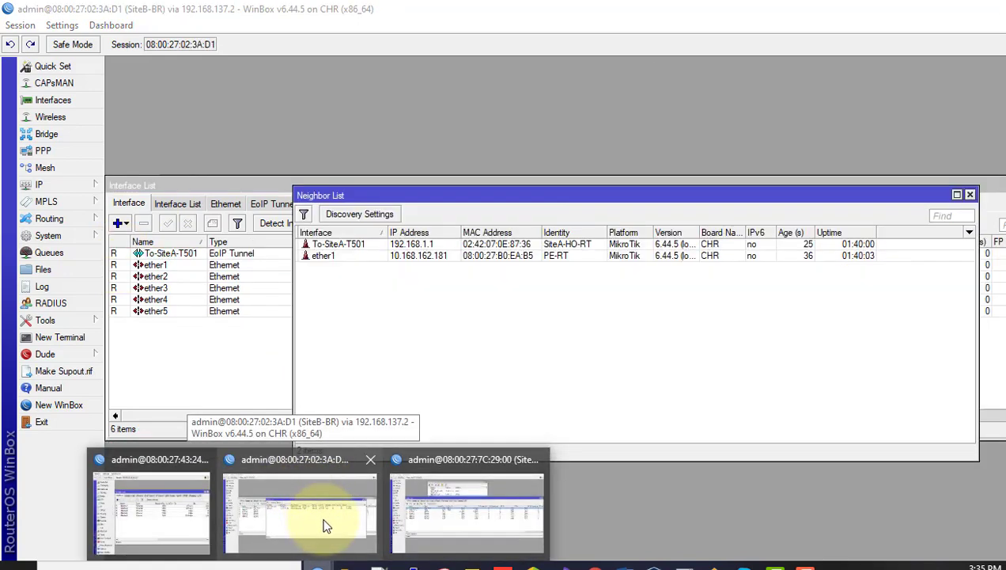
left_click(324, 523)
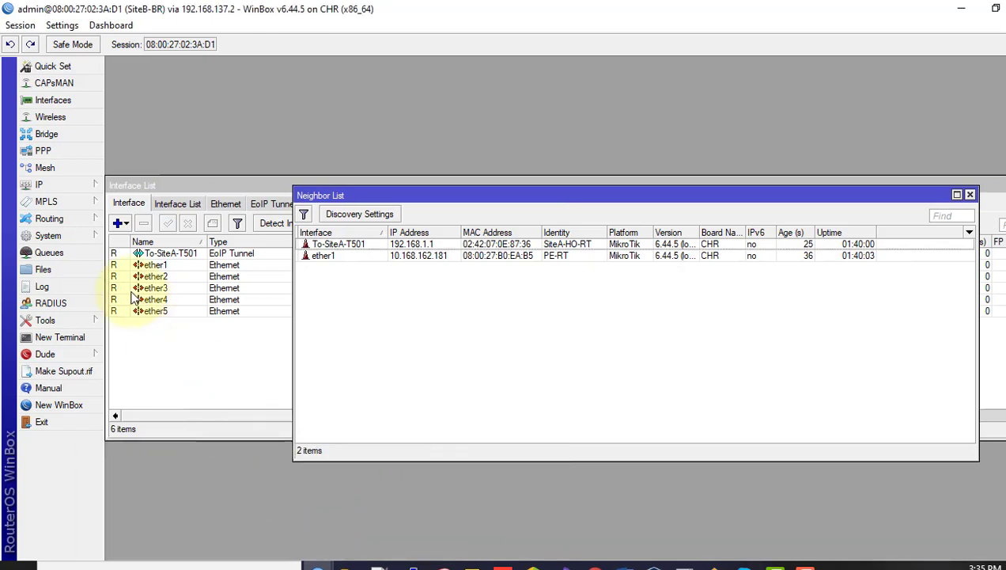
left_click(44, 134)
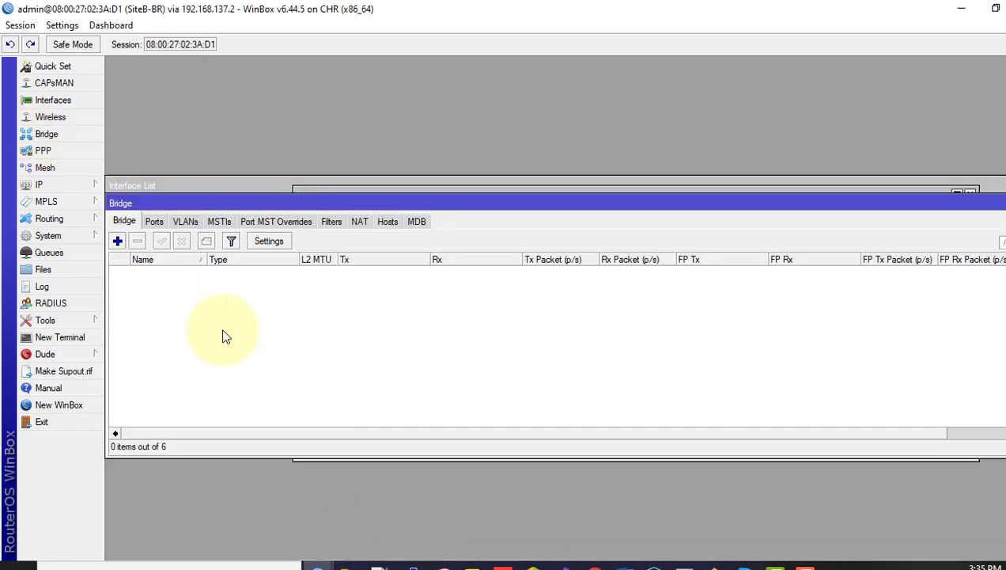
left_click(118, 240)
left_click(581, 175)
type("-eoip")
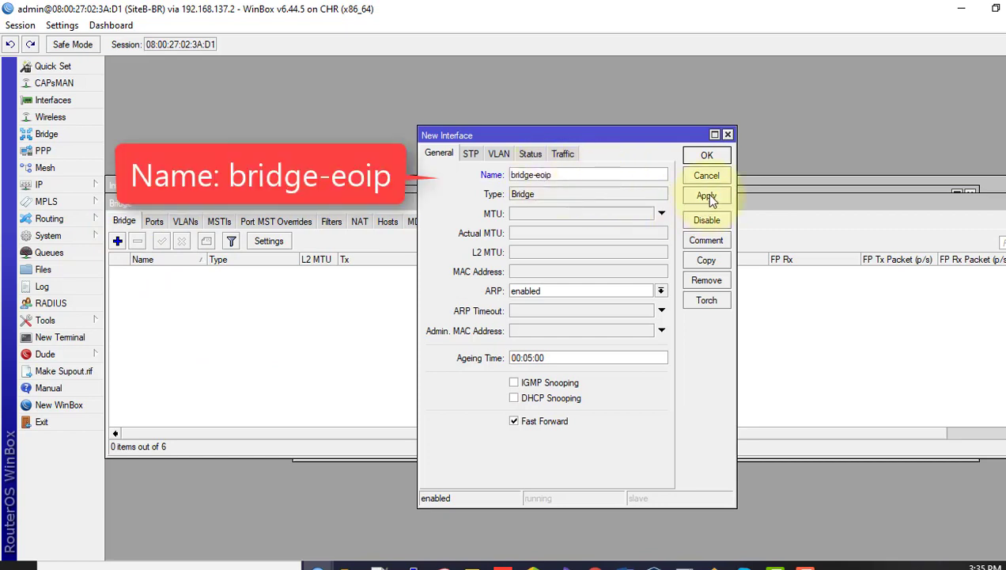
left_click(705, 193)
left_click(703, 160)
- Add ether5 as a member port of bridge-eoip on the Site B router, consulting the network diagram for the branch LAN
left_click(155, 222)
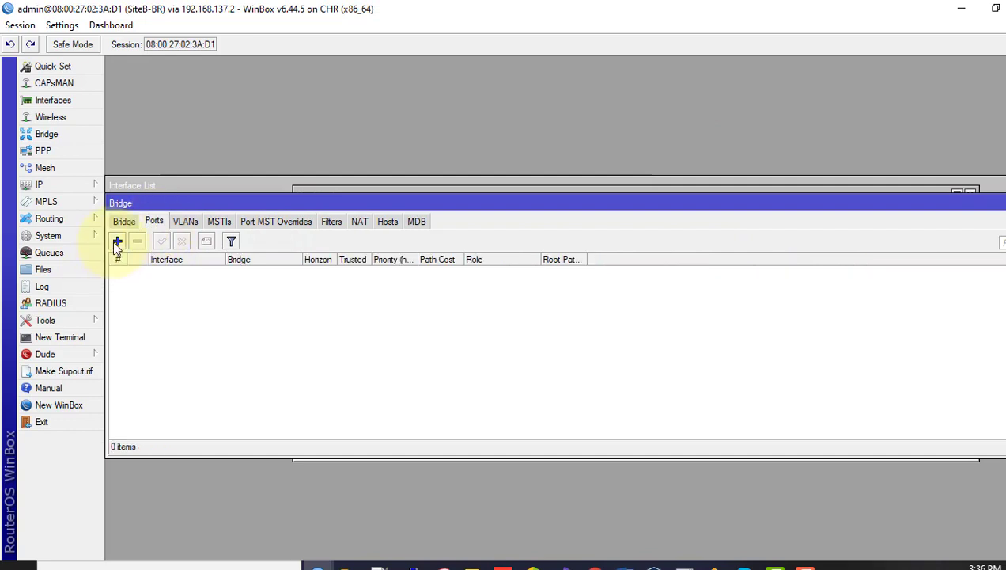
left_click(117, 242)
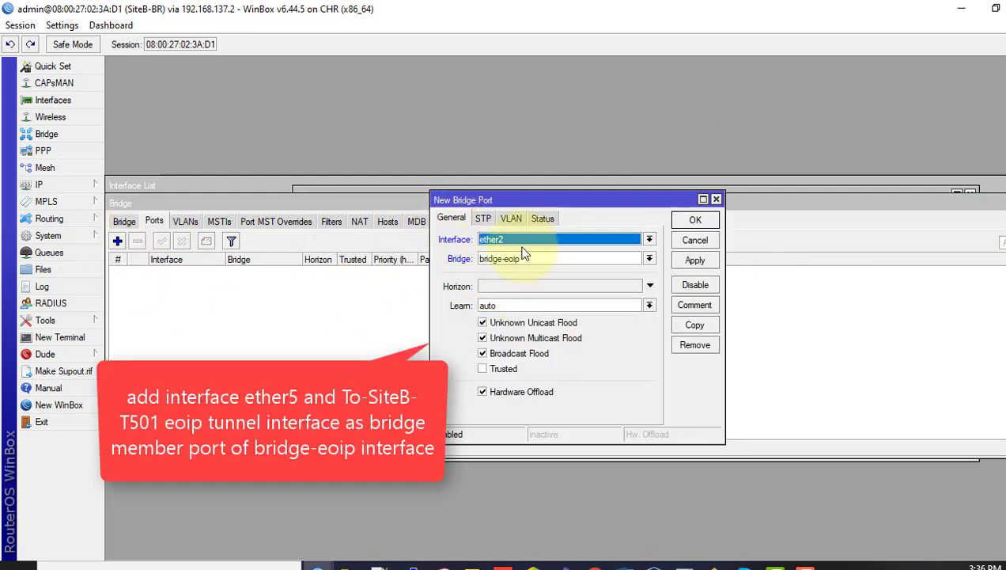
left_click(622, 237)
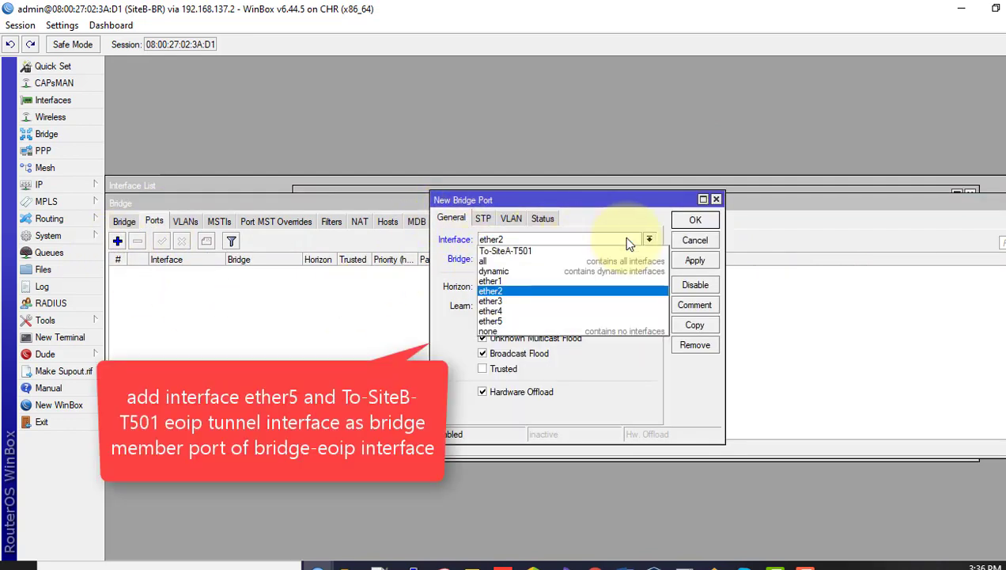
left_click(500, 322)
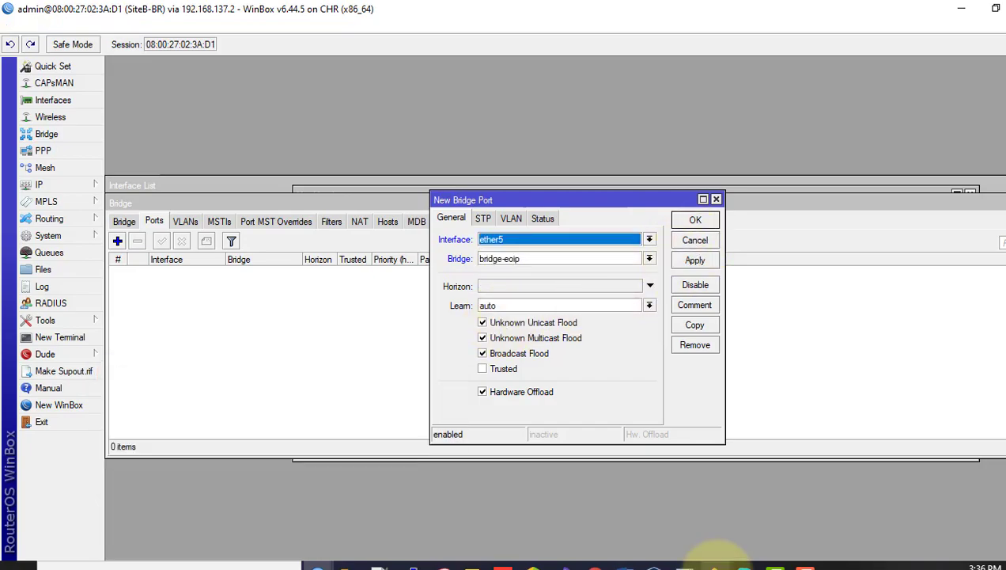
left_click(714, 564)
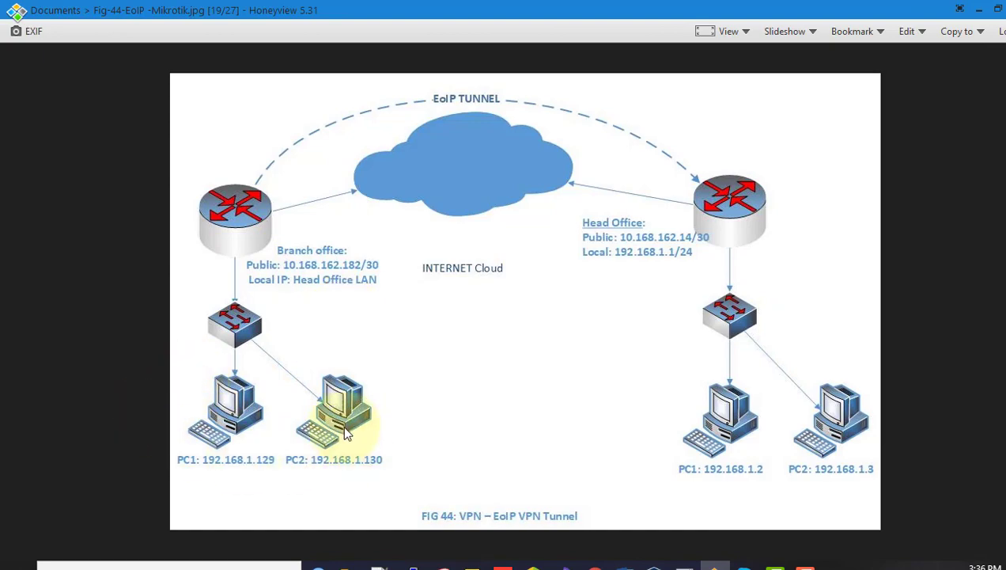
left_click(979, 10)
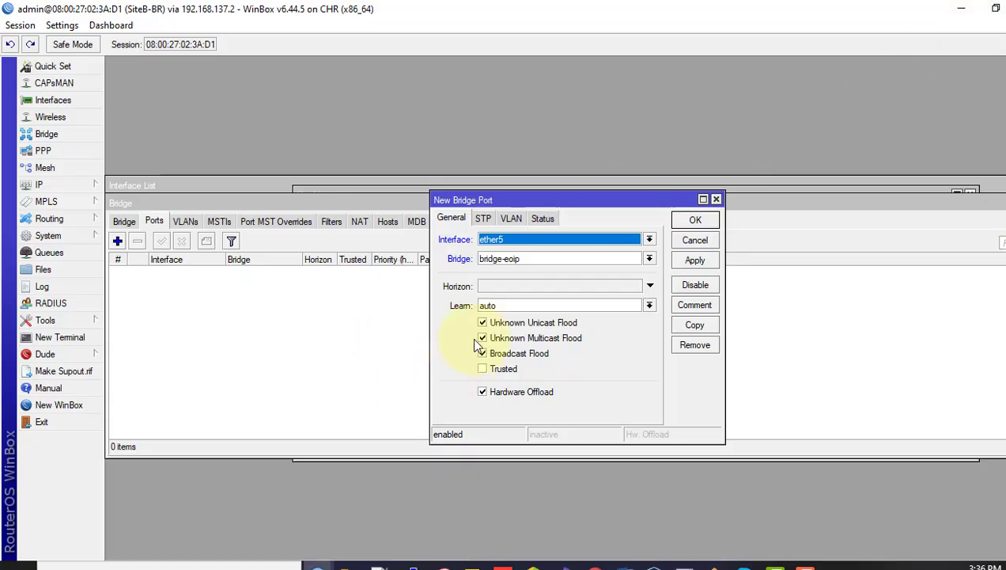
left_click(694, 261)
left_click(694, 220)
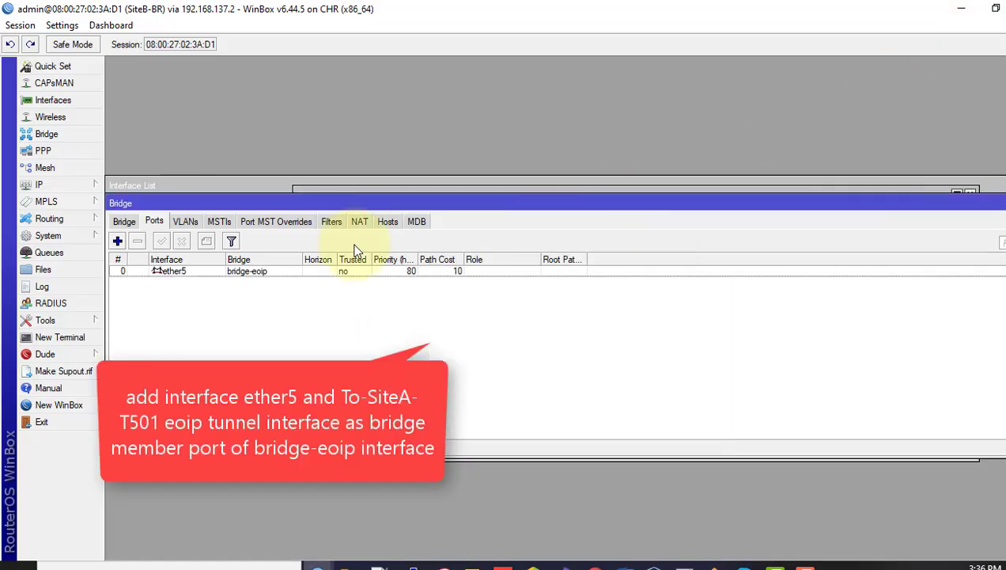
- Add the To-SiteA-T501 tunnel as a port of bridge-eoip and check the tunnel in the Site B interface list
left_click(117, 241)
left_click(525, 240)
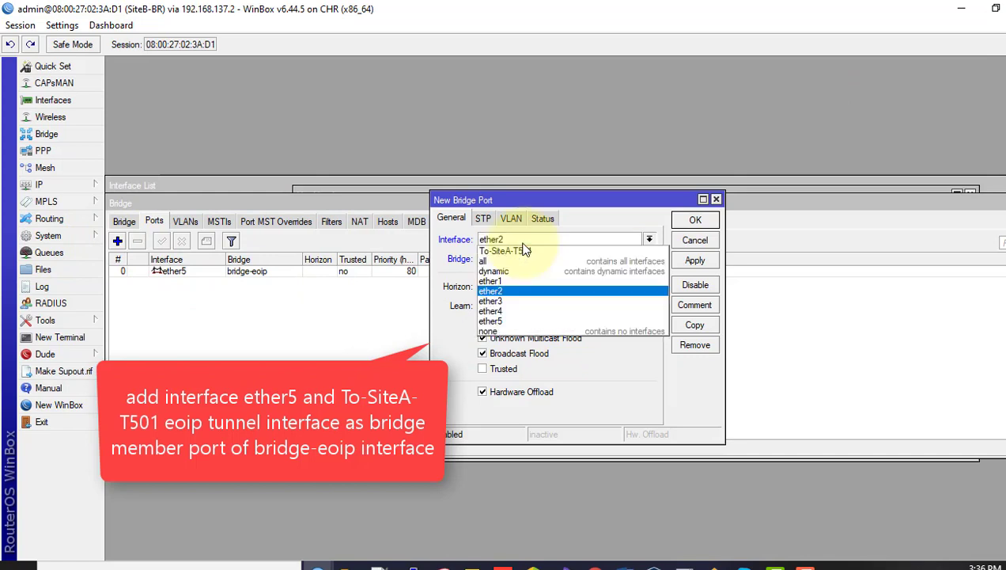
left_click(514, 252)
left_click(691, 258)
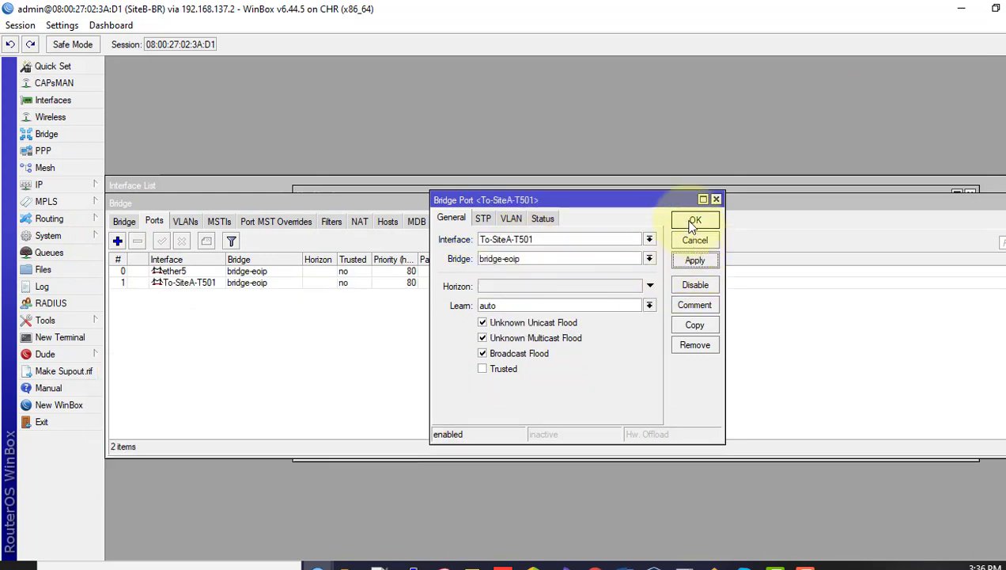
left_click(693, 223)
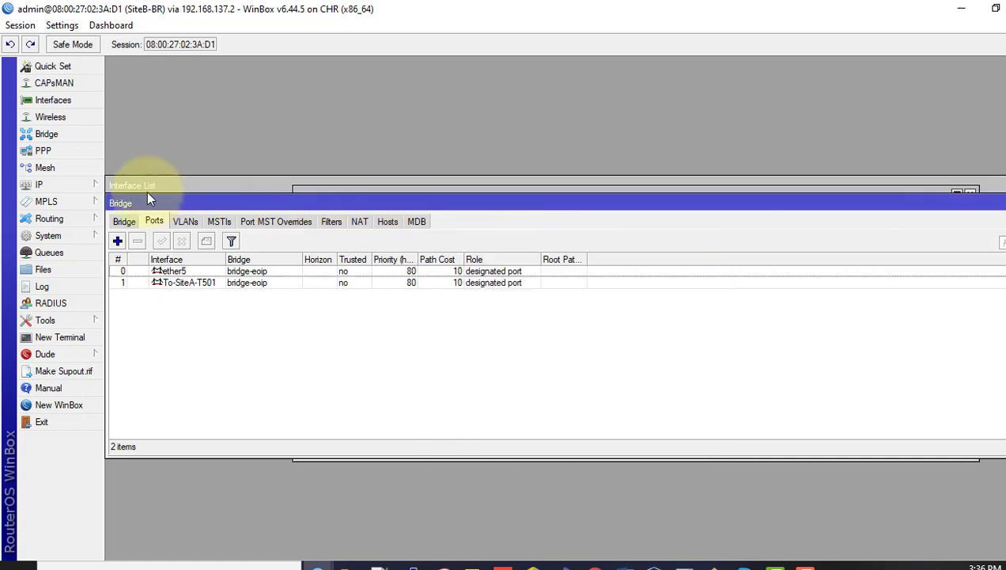
left_click(145, 185)
left_click(170, 253)
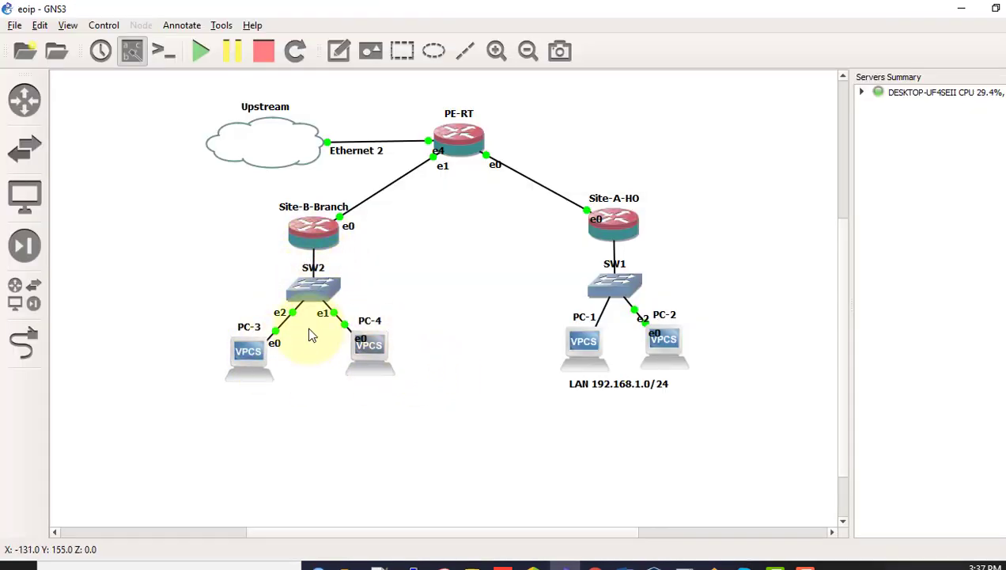
- Open the console of PC-3 in the GNS3 topology and display its IP configuration with show ip
mouse_move(390, 370)
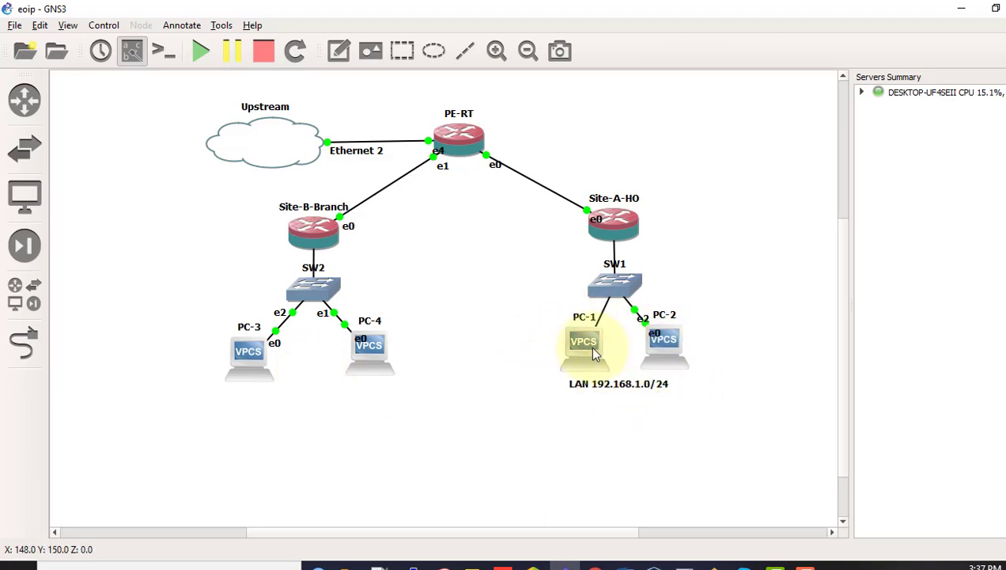
right_click(253, 357)
left_click(313, 120)
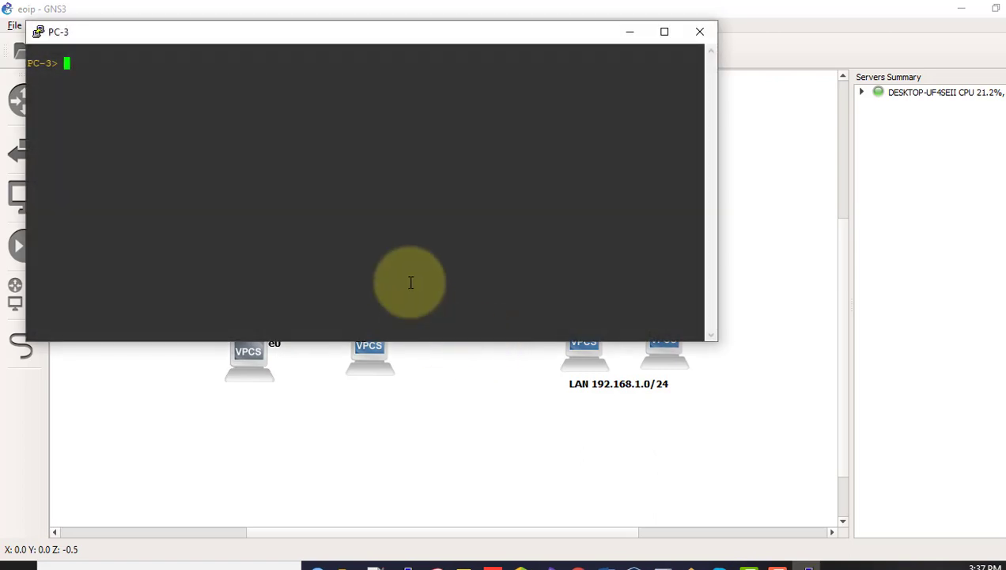
type("show up")
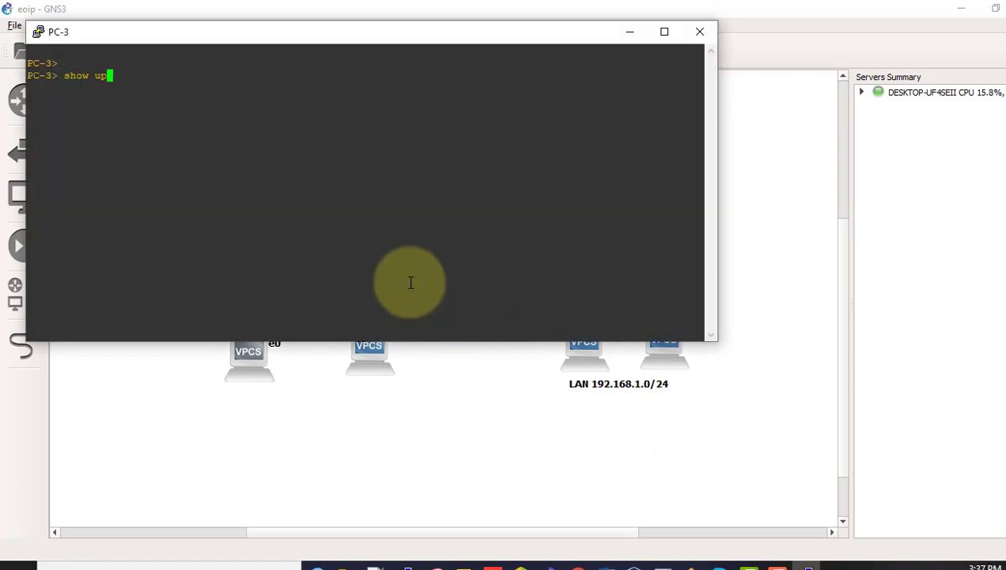
key("BackSpace")
key("BackSpace")
type("ip")
key("Return")
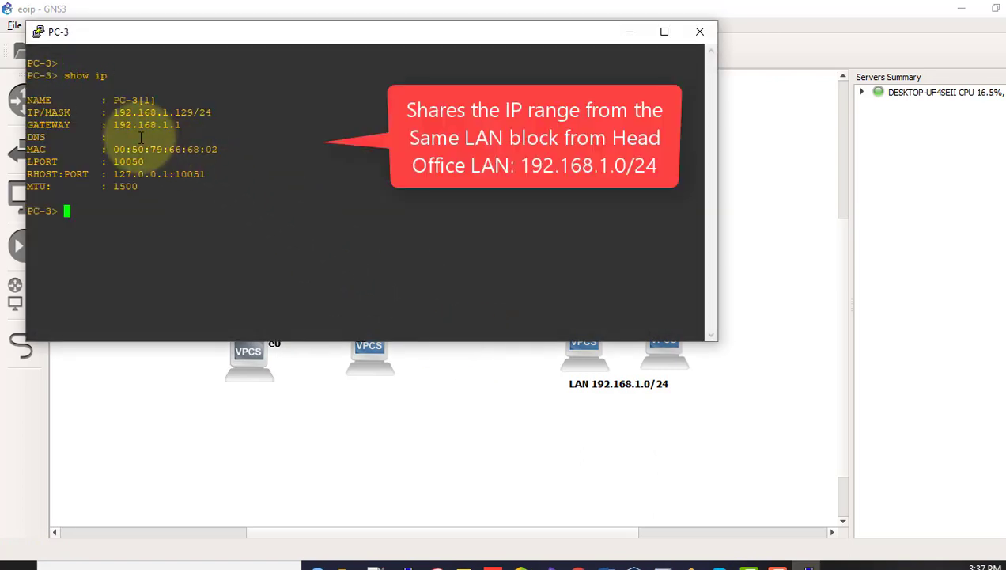
- Highlight PC-3's IP address and mask in the console output and move the console window to uncover the PCs
left_click_drag(109, 112, 211, 115)
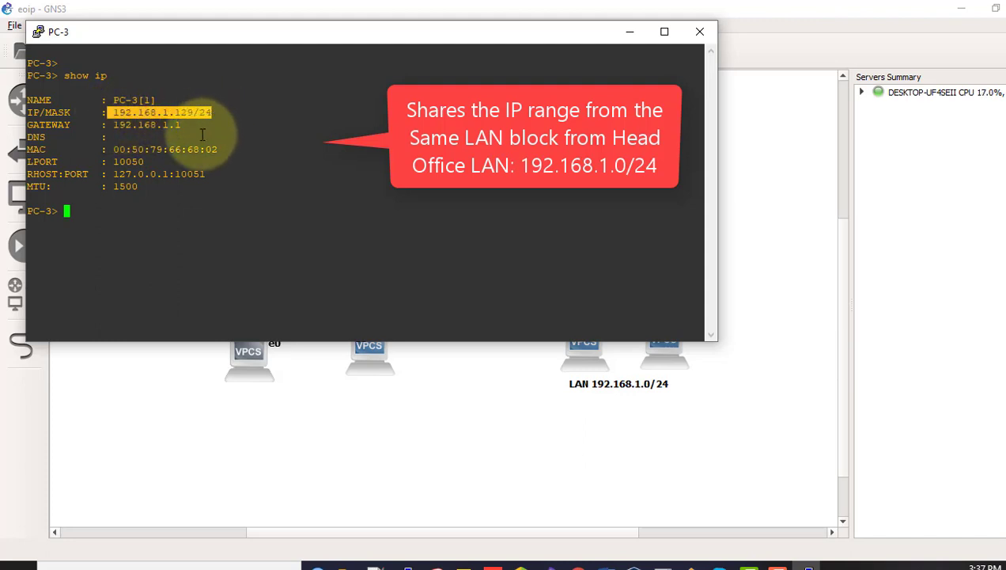
left_click_drag(113, 113, 202, 111)
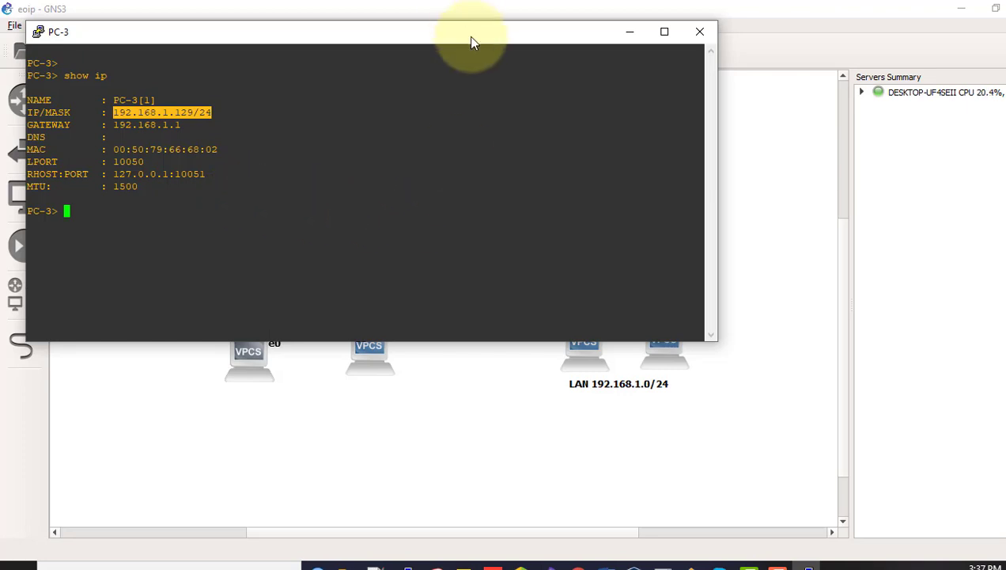
left_click_drag(467, 37, 478, 17)
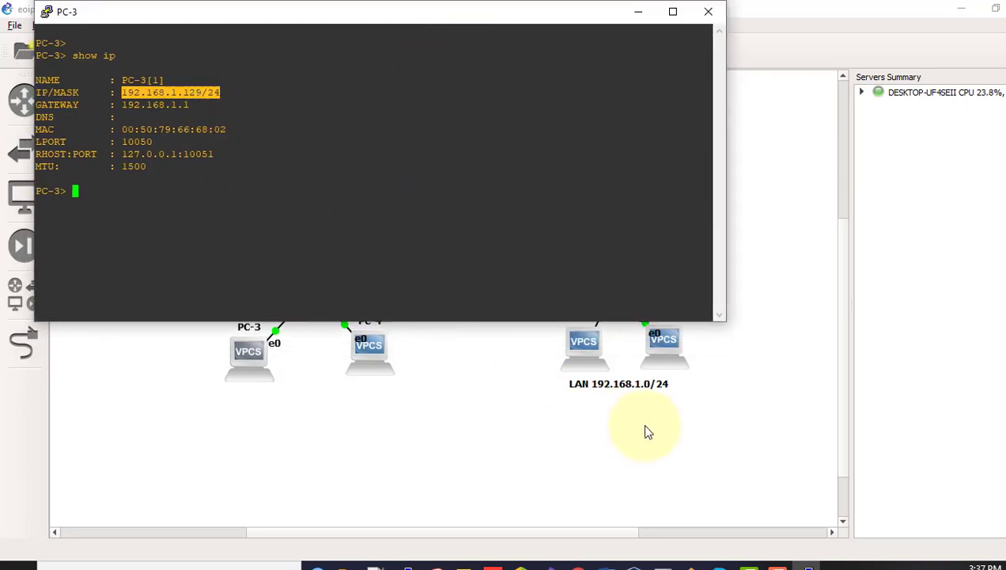
- Open the console of PC-1 in the head office LAN, move it aside and display its IP configuration with show ip
left_click(584, 350)
right_click(584, 350)
left_click(614, 352)
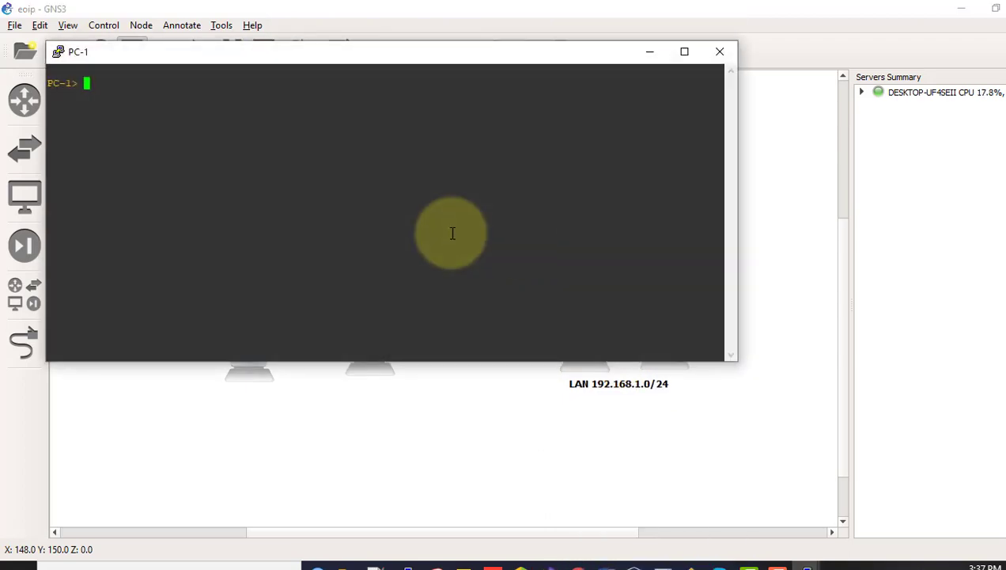
left_click_drag(299, 67, 575, 112)
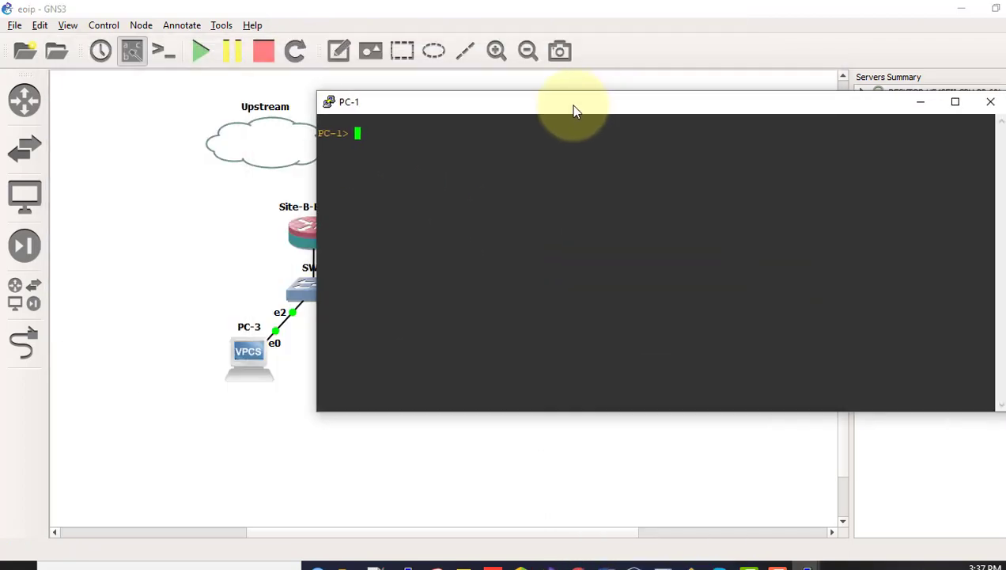
type("show ip")
key("Return")
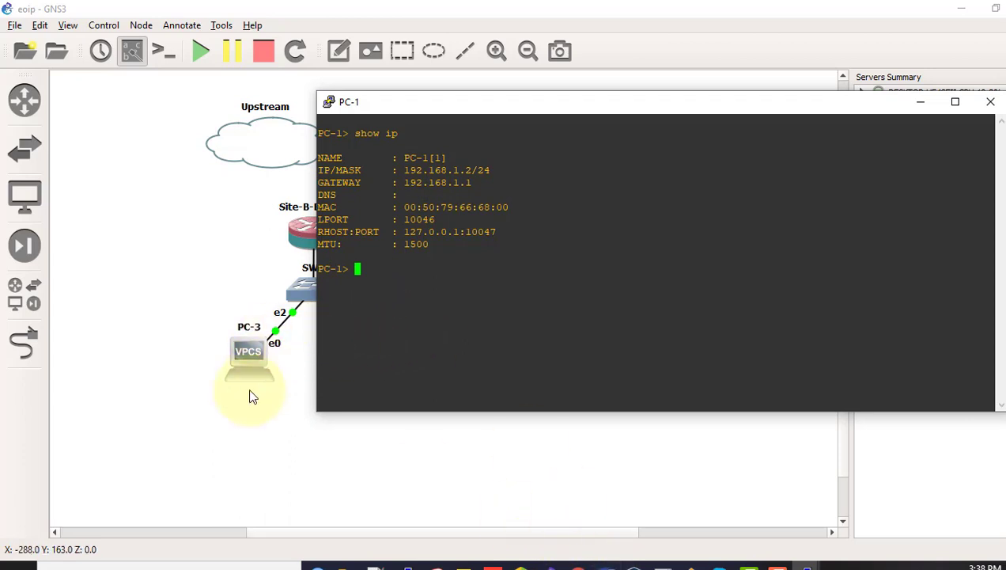
- Bring back the PC-3 console beside PC-1's and ping the head office PC at 192.168.1.2 from it
left_click_drag(560, 114, 623, 101)
left_click(890, 510)
left_click_drag(573, 11, 552, 34)
type("ping 192.168.1.2")
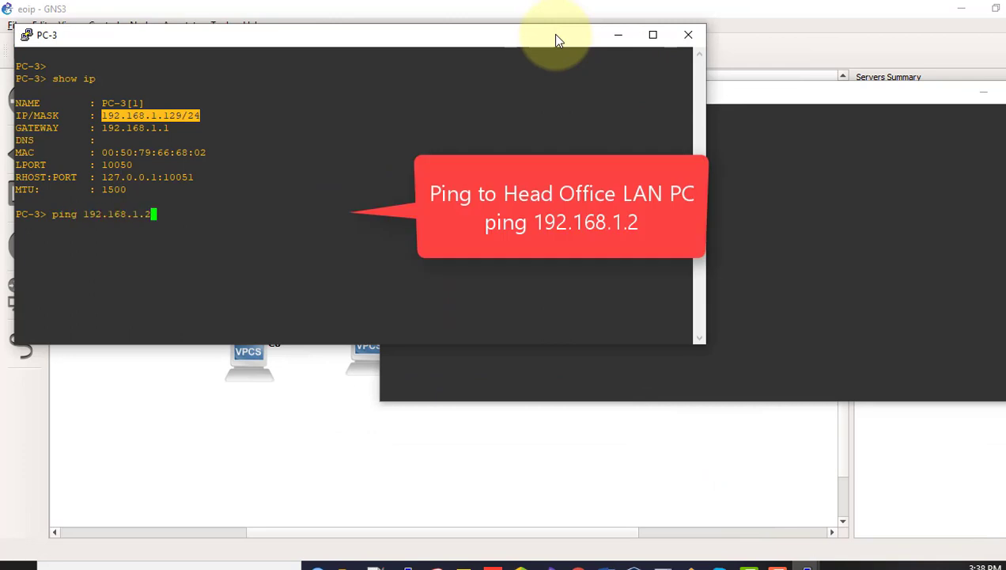
key("Return")
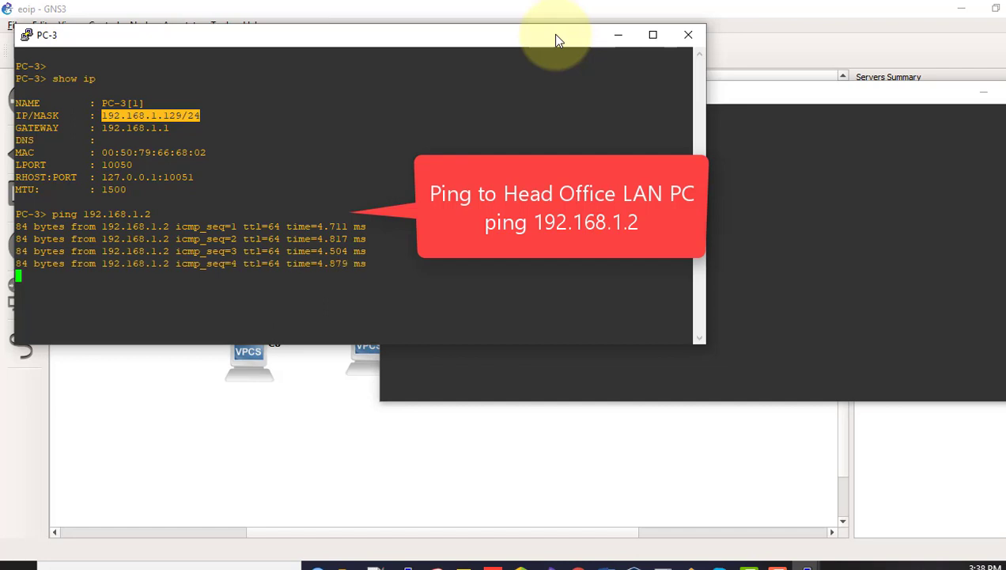
left_click_drag(480, 36, 527, 34)
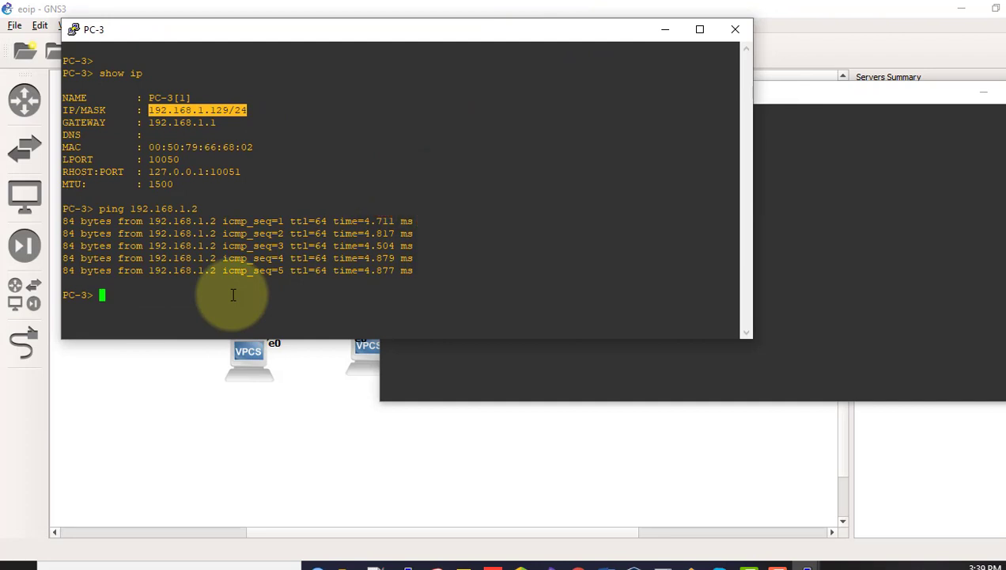
- Switch to the Site B router in WinBox, examine its IP address list, and return to the GNS3 topology
left_click(323, 563)
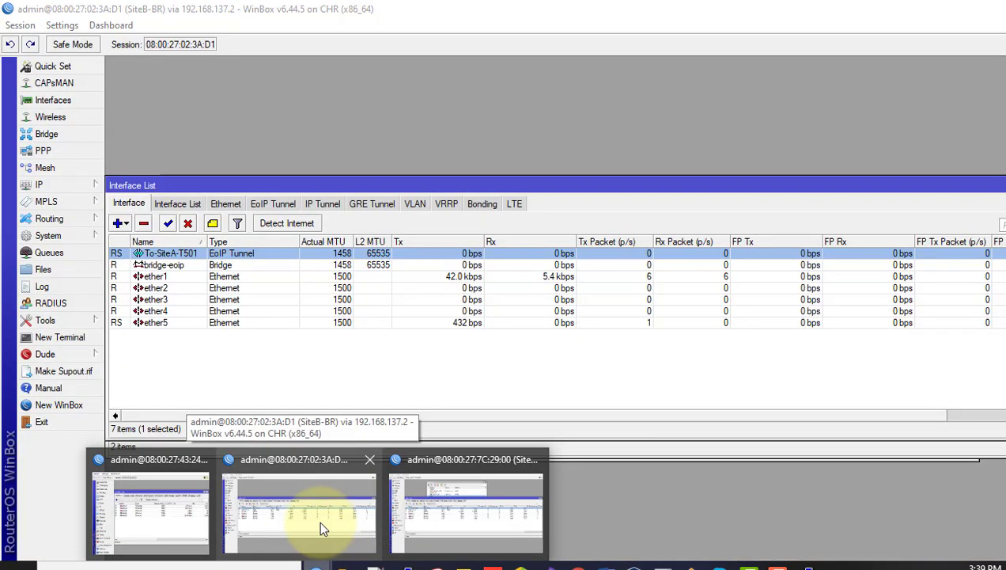
left_click(321, 532)
left_click(64, 184)
left_click(127, 179)
left_click_drag(523, 197, 534, 121)
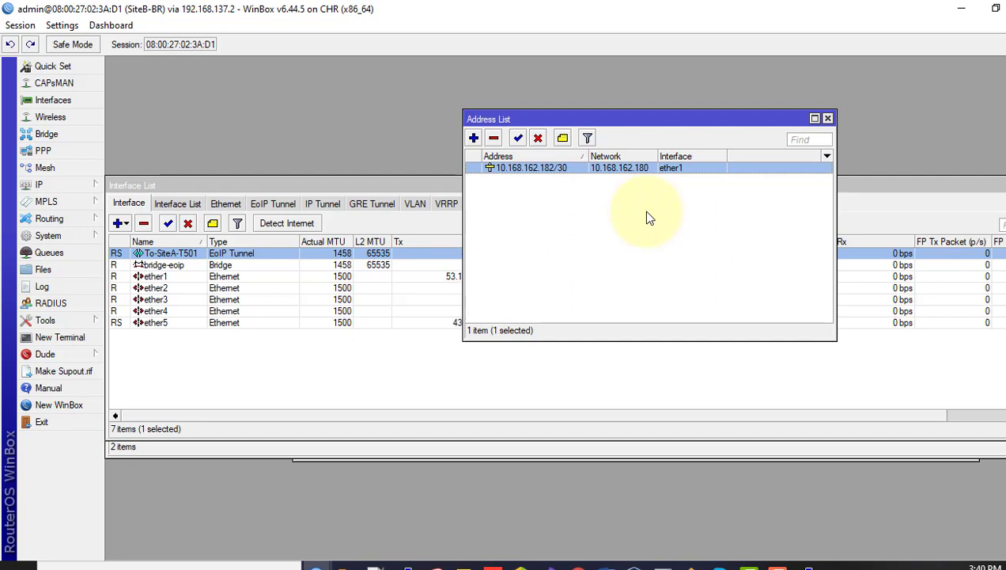
left_click(548, 565)
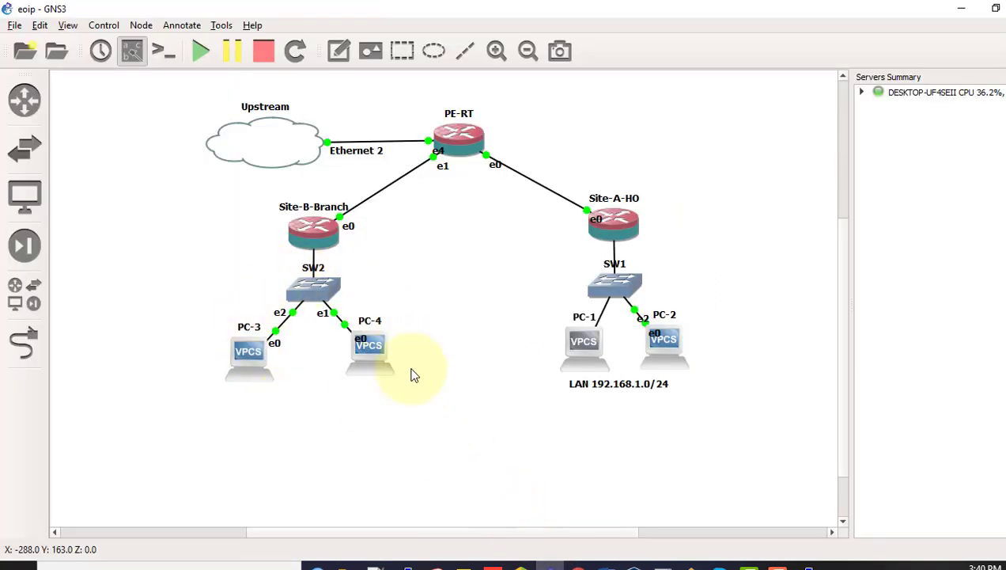